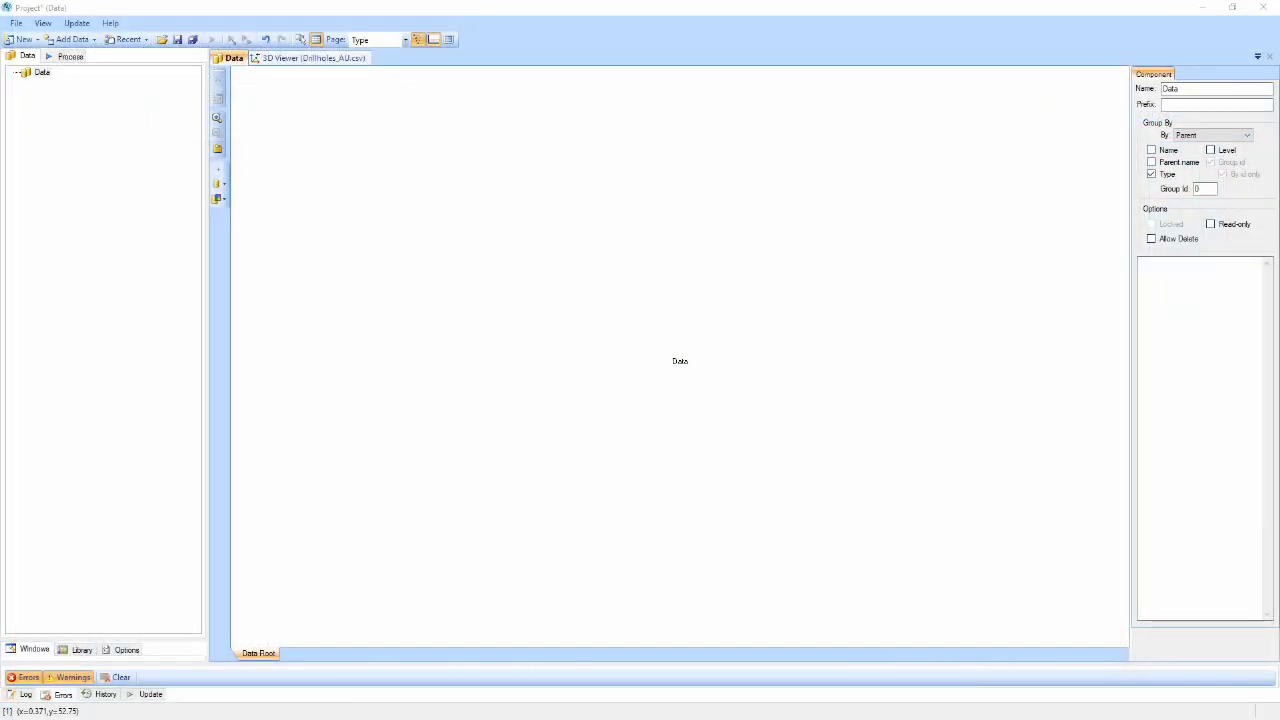
# - Add the Drillholes_AU points file to the Data root and load its data using the existing column mapping
pyautogui.click(43, 76)
pyautogui.rightClick(45, 77)
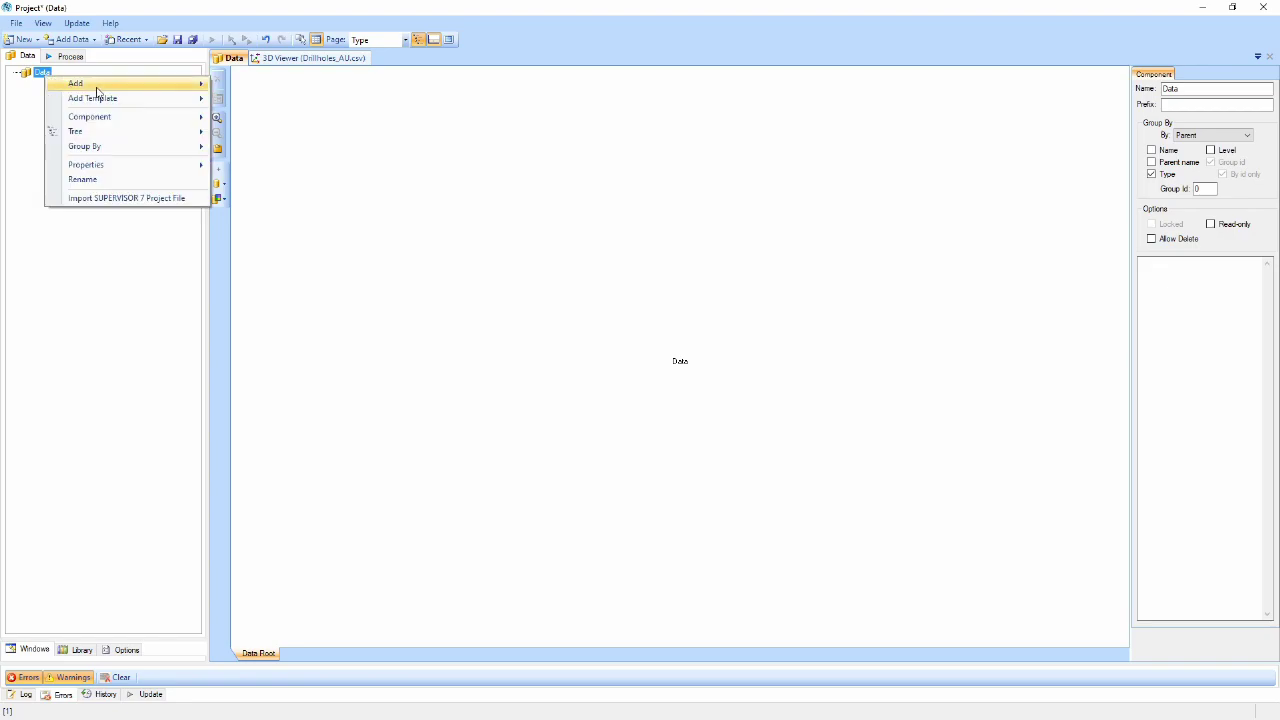
pyautogui.moveTo(75, 83)
pyautogui.moveTo(262, 88)
pyautogui.click(326, 86)
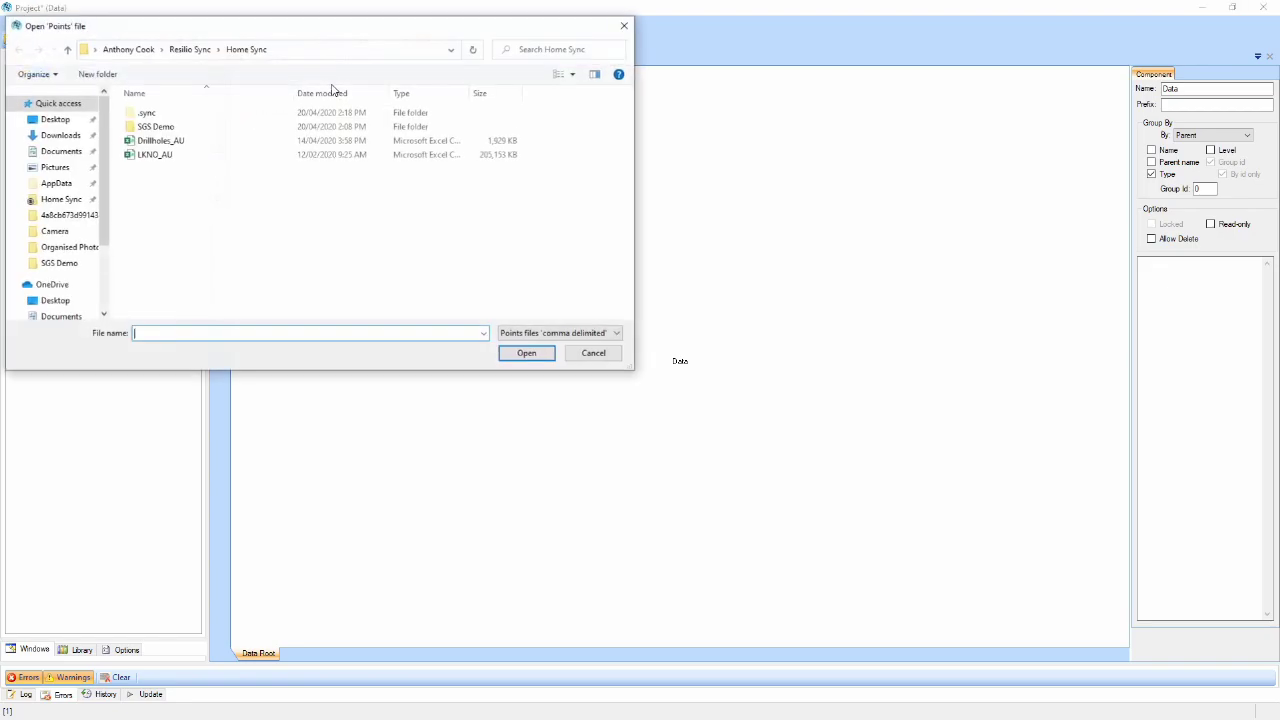
pyautogui.click(199, 146)
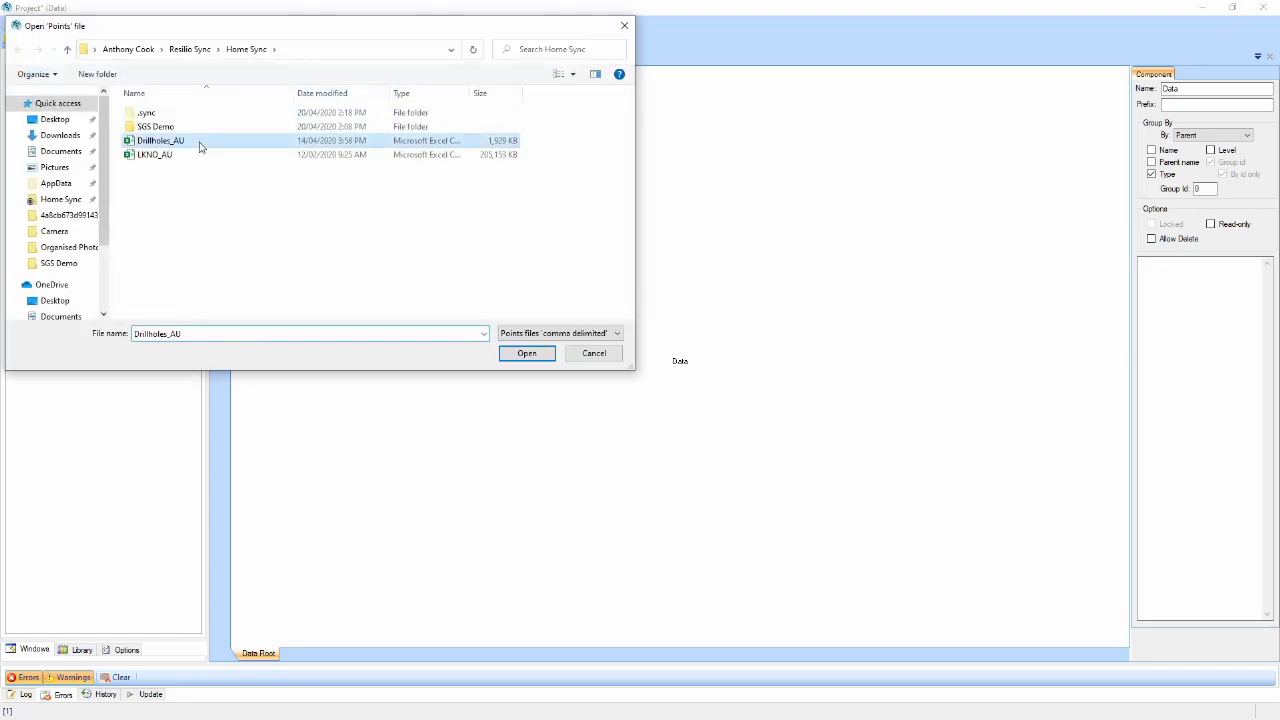
pyautogui.click(522, 354)
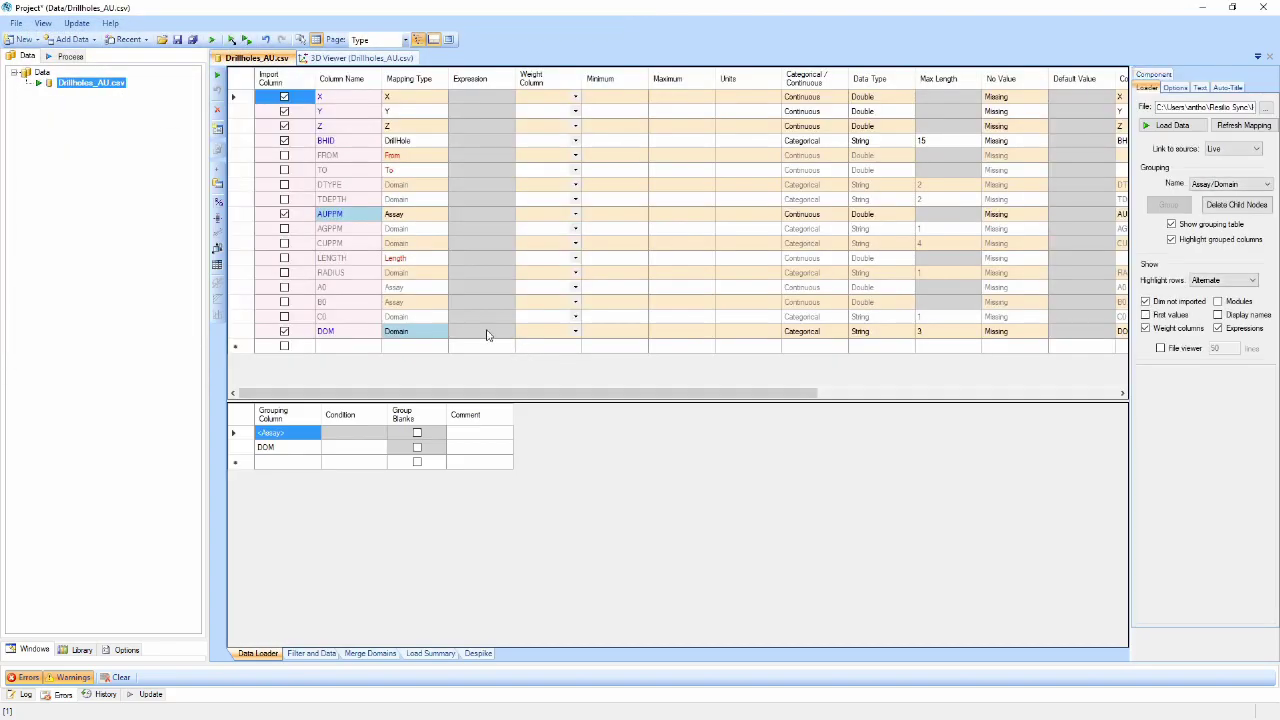
pyautogui.click(1178, 126)
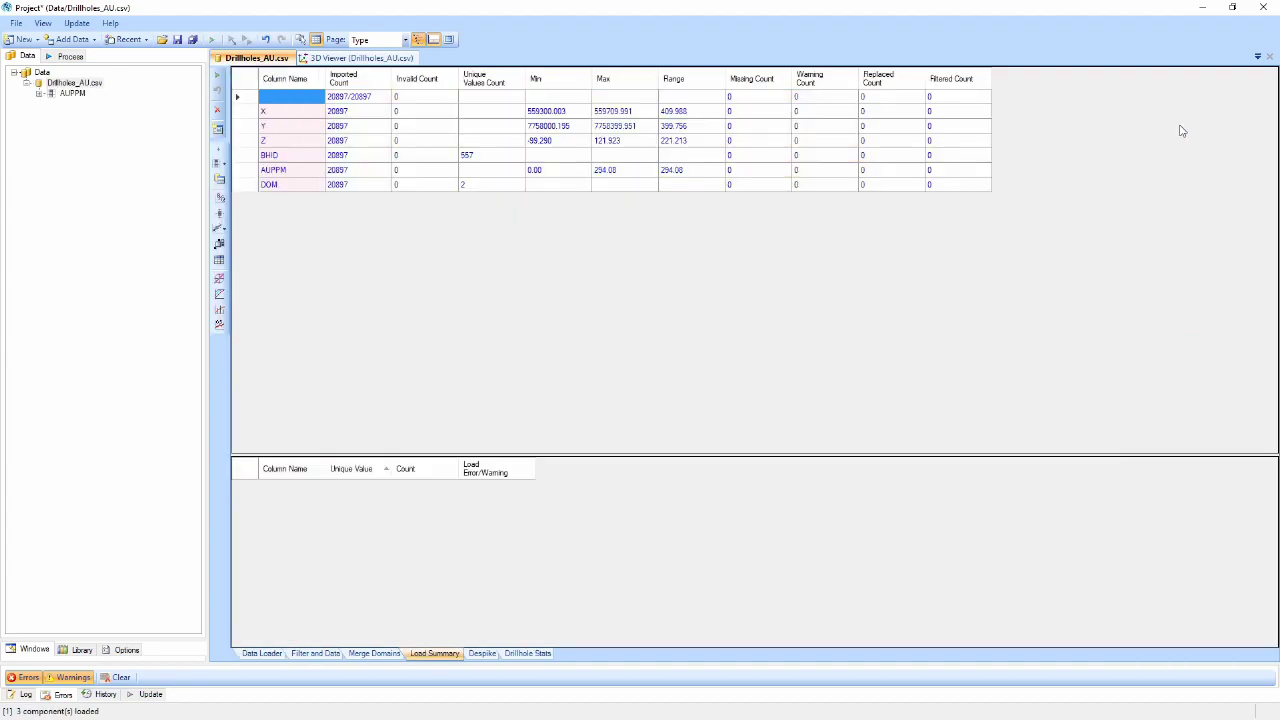
# - Expand the AUPPM assay and add a Conditional Simulation component to the Drillholes_AU.csv data
pyautogui.click(40, 94)
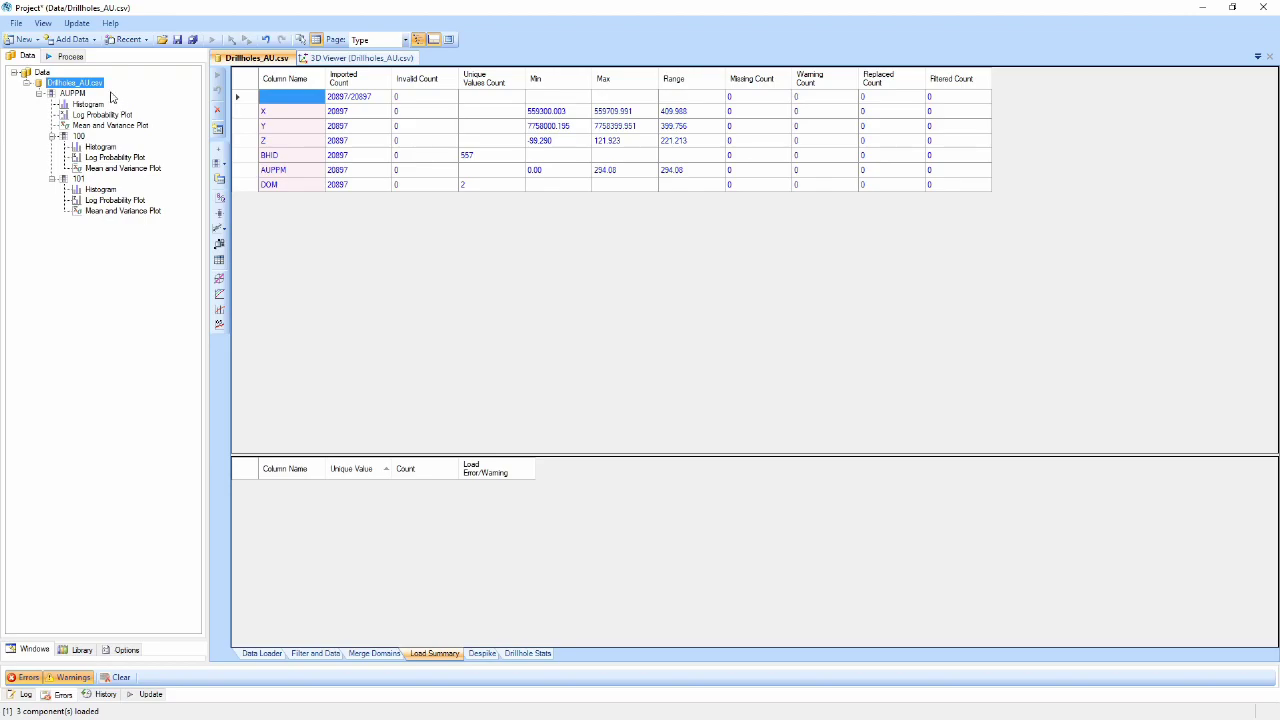
pyautogui.rightClick(96, 87)
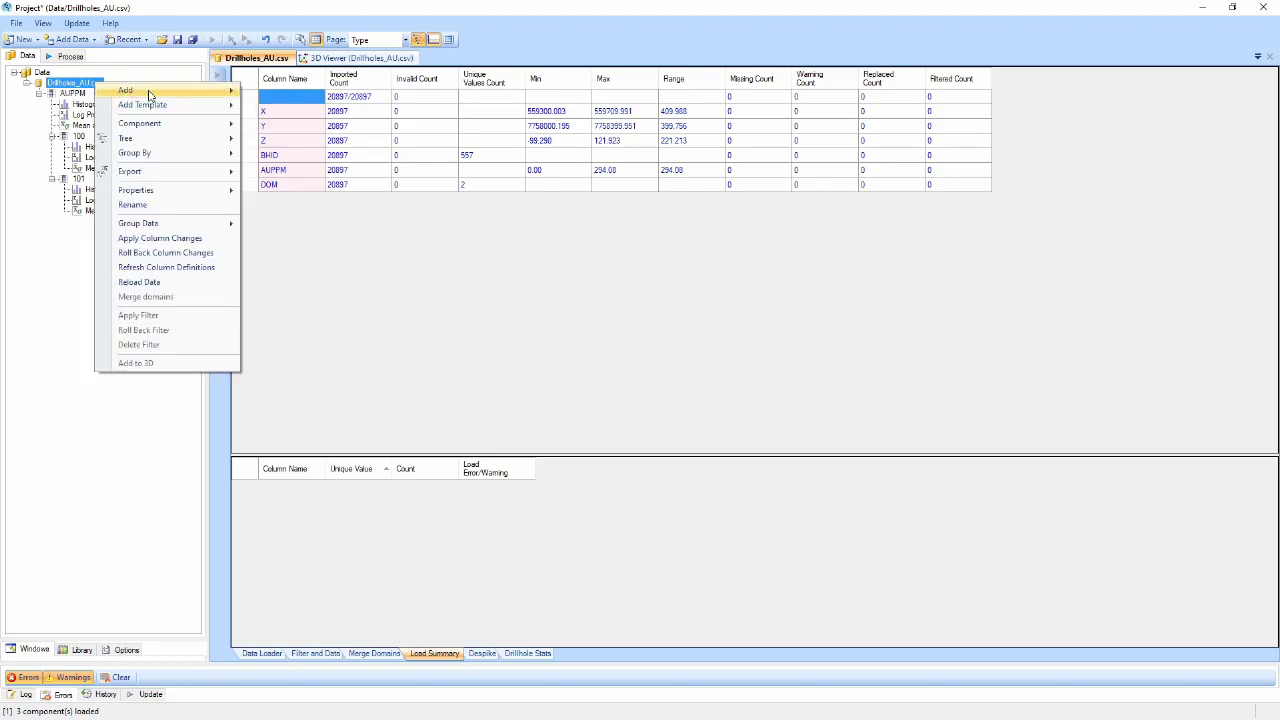
pyautogui.moveTo(150, 91)
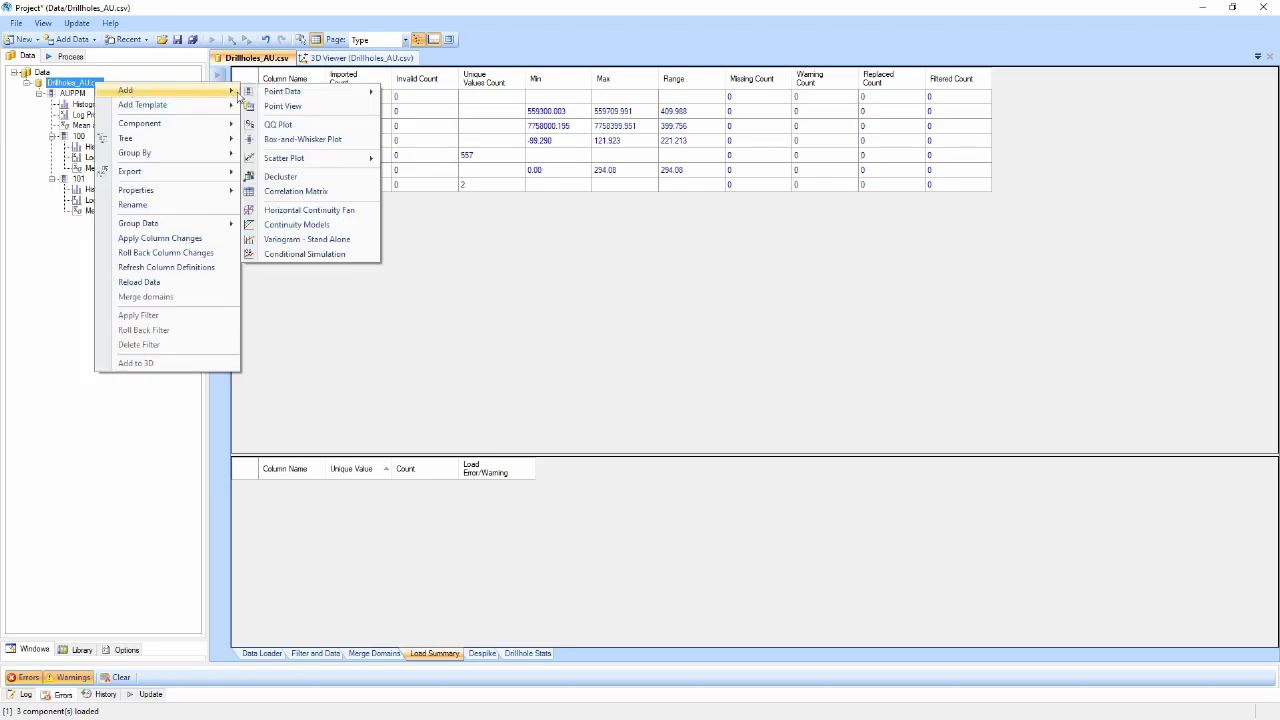
pyautogui.click(362, 262)
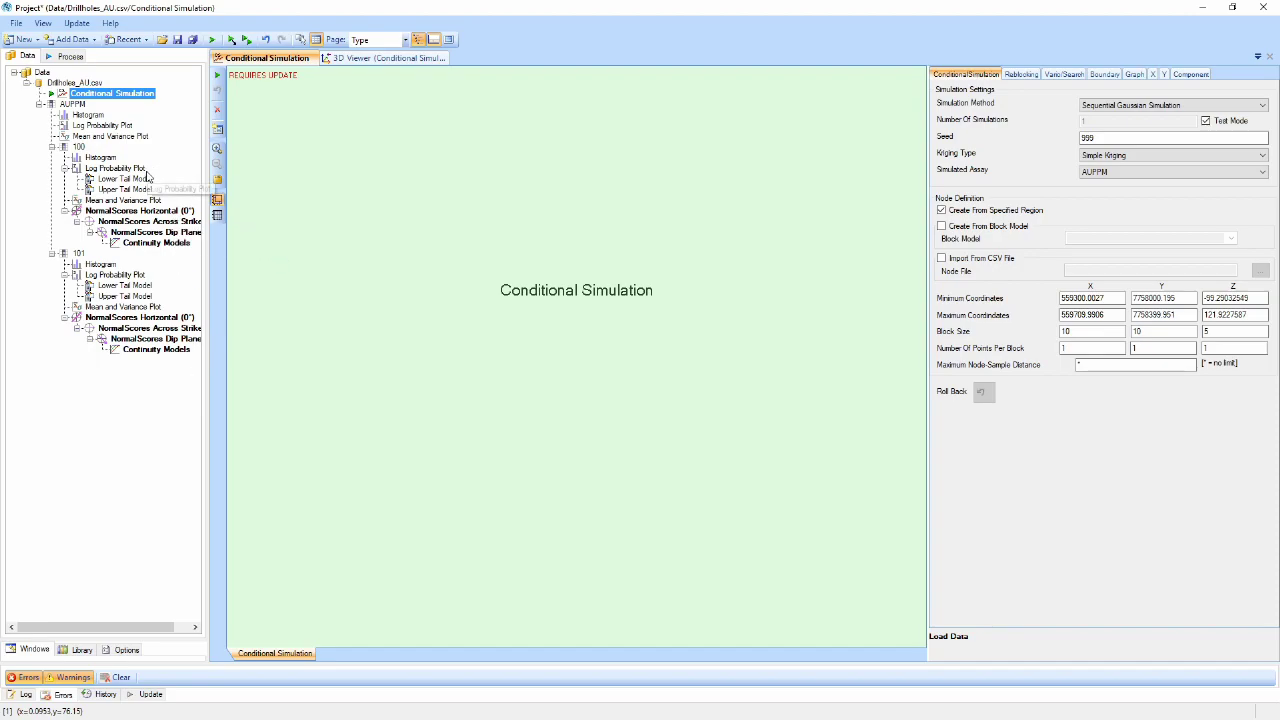
# - Examine the lower and upper tail models of domain 100's log probability plot
pyautogui.click(140, 181)
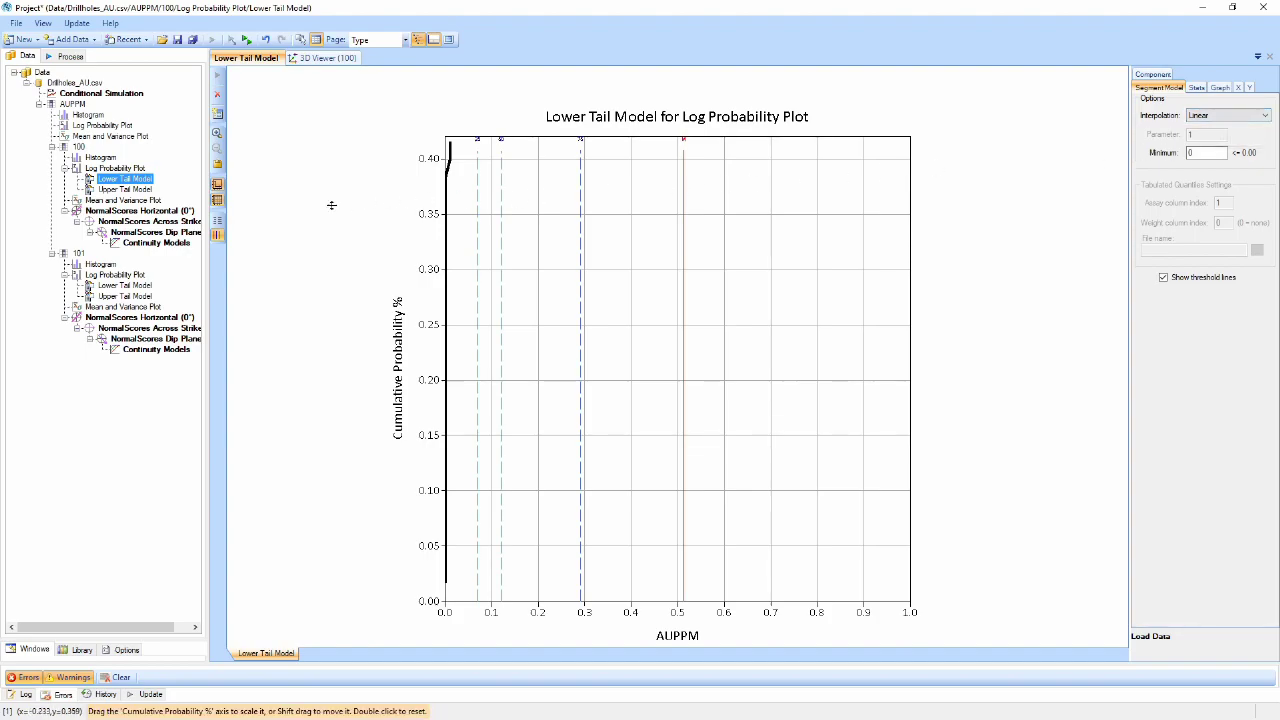
pyautogui.click(125, 189)
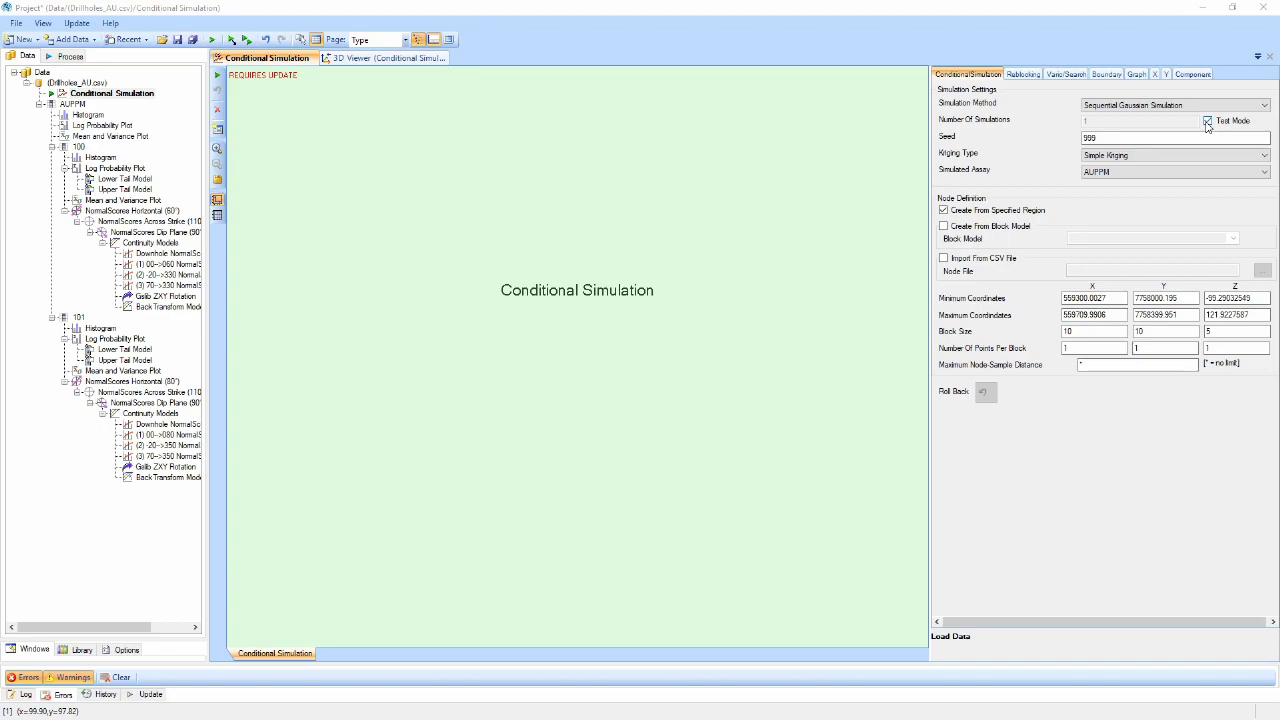
# - Turn off test mode for the conditional simulation, set 10 simulations, and keep Simple Kriging as the kriging type
pyautogui.click(1207, 121)
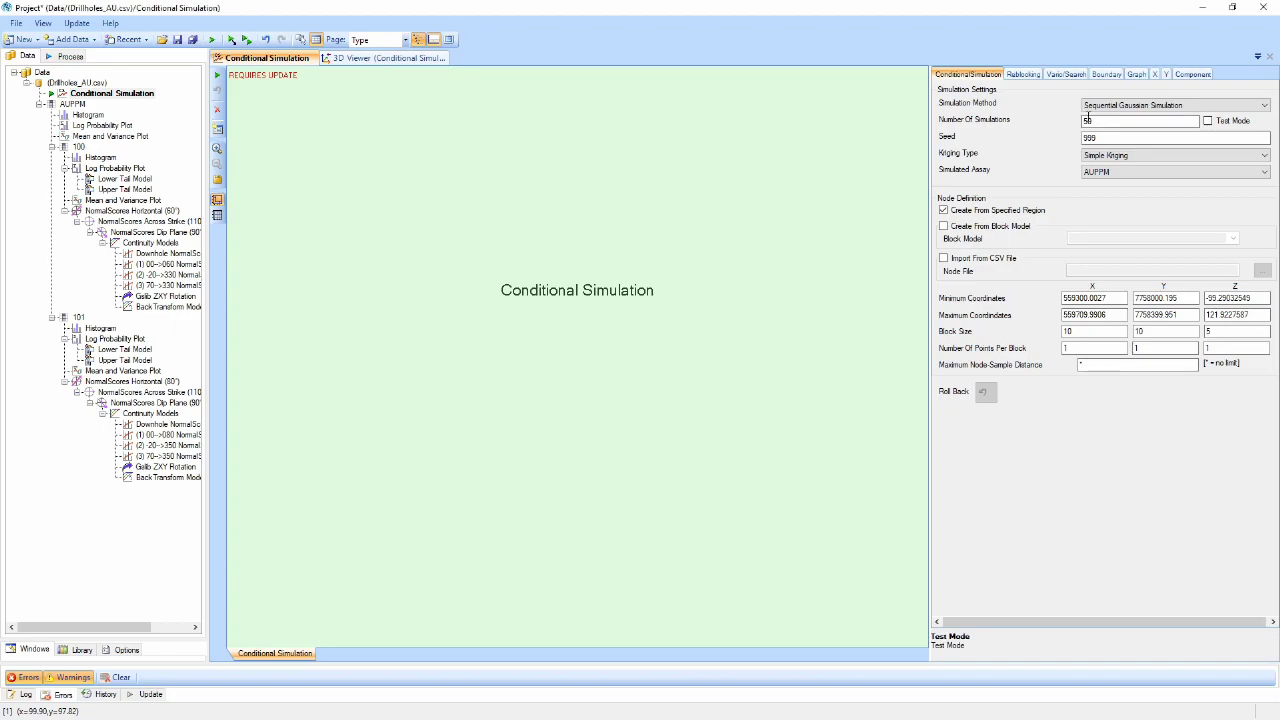
pyautogui.moveTo(1096, 121); pyautogui.dragTo(1071, 123)
pyautogui.write('10')
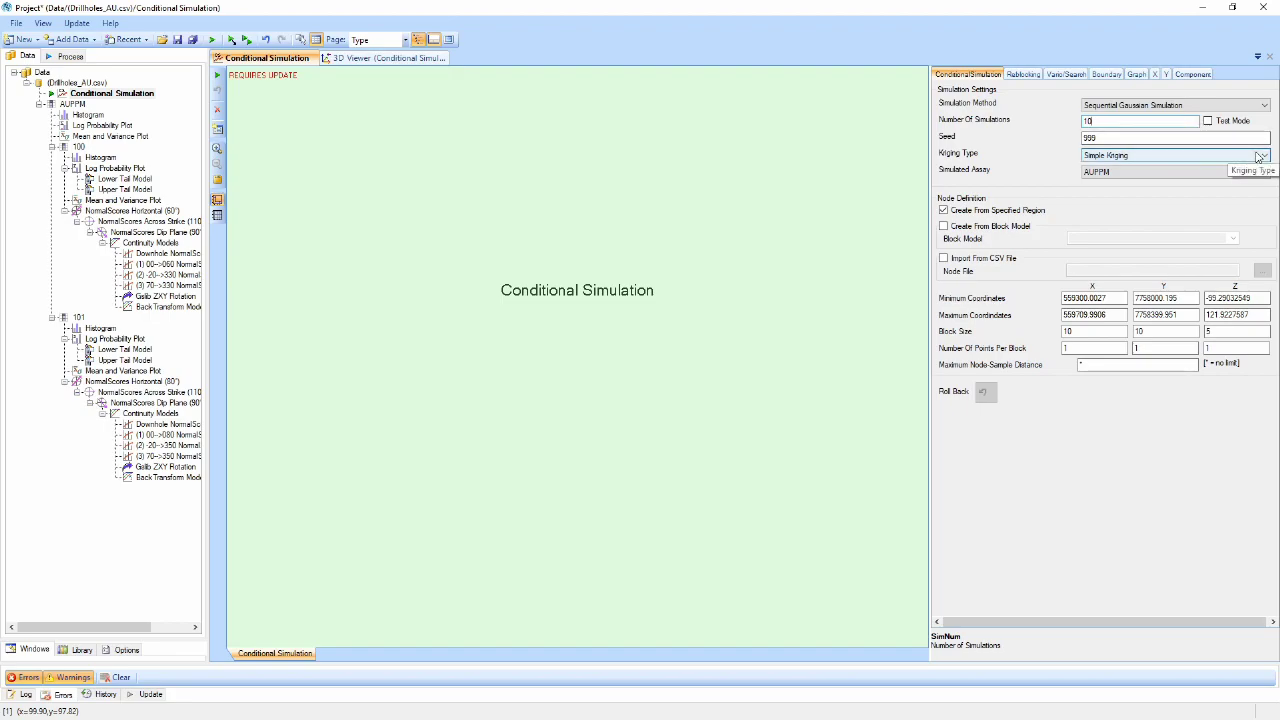
pyautogui.click(1259, 157)
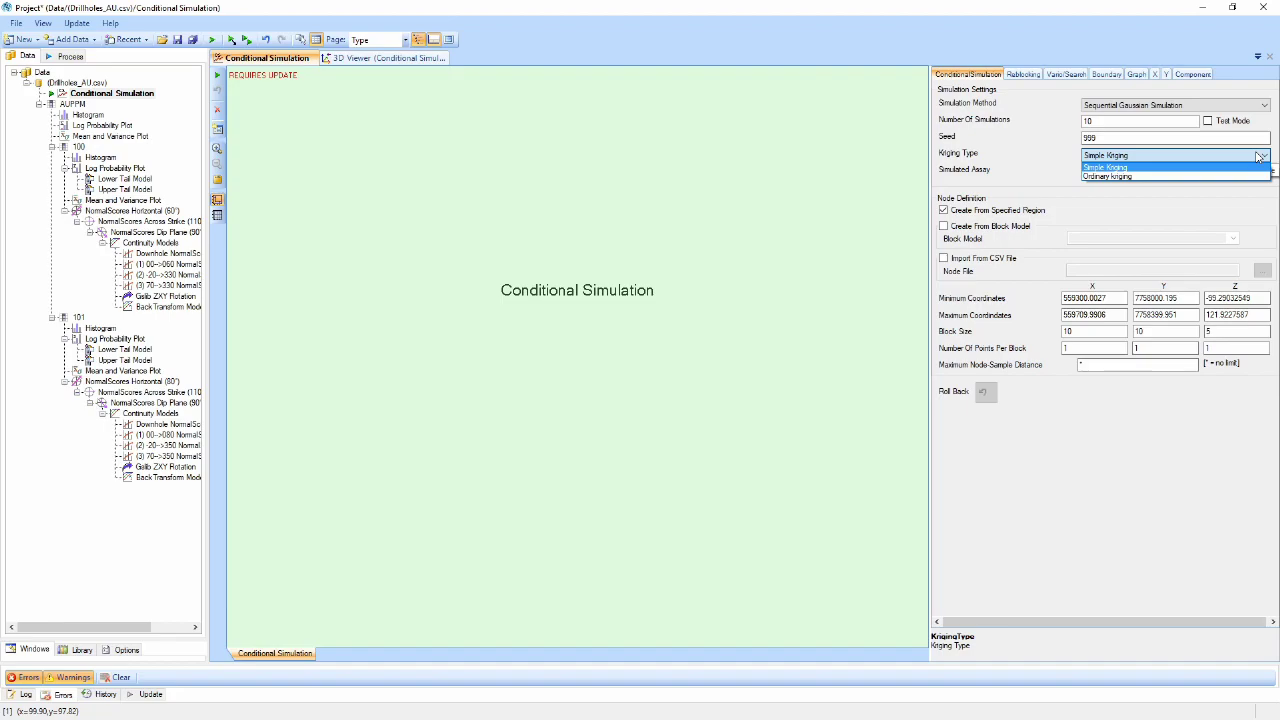
pyautogui.click(1259, 156)
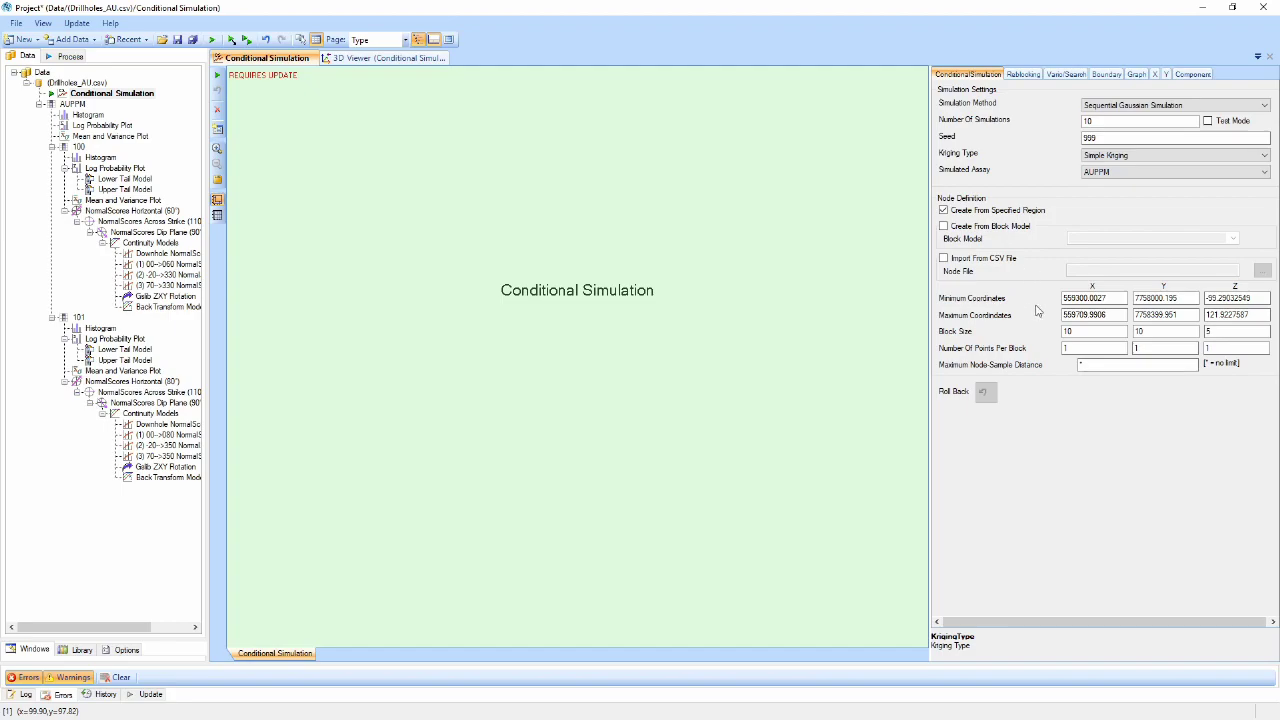
# - Set the simulation region's X coordinates to a minimum of 559300 and a maximum of 559710
pyautogui.click(1116, 298)
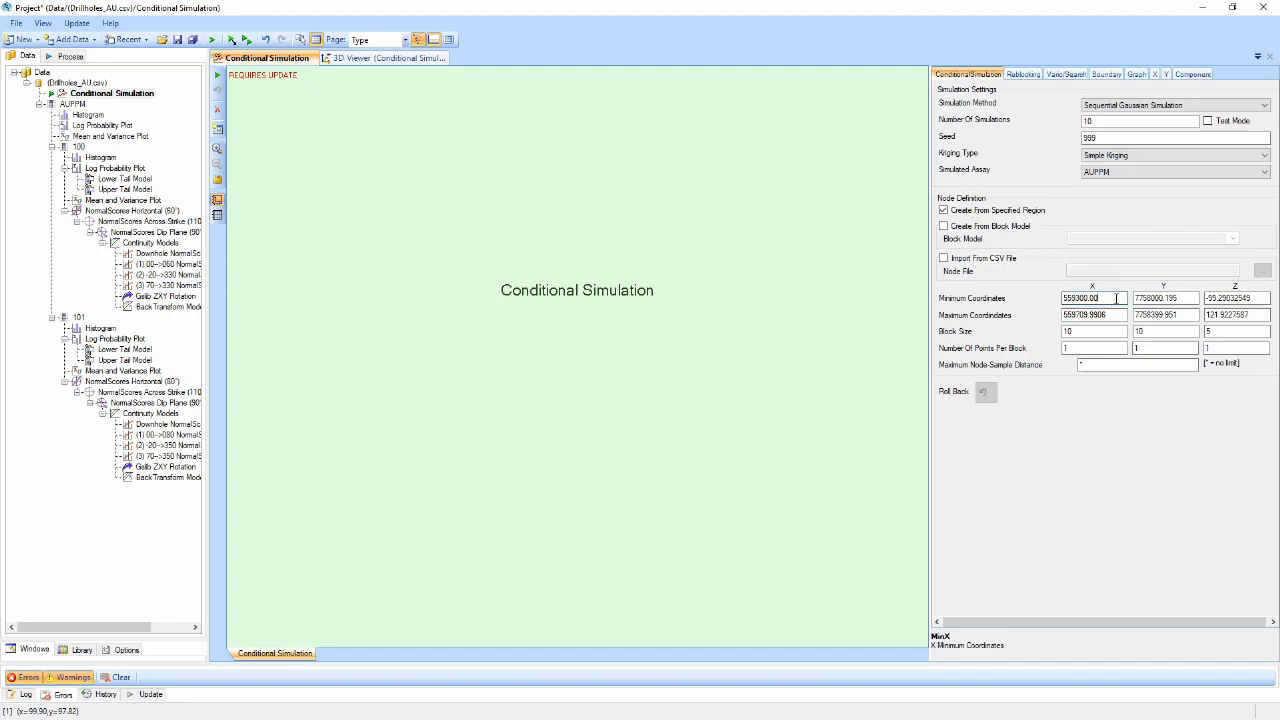
pyautogui.click(1116, 316)
pyautogui.press('BackSpace')
pyautogui.press('BackSpace')
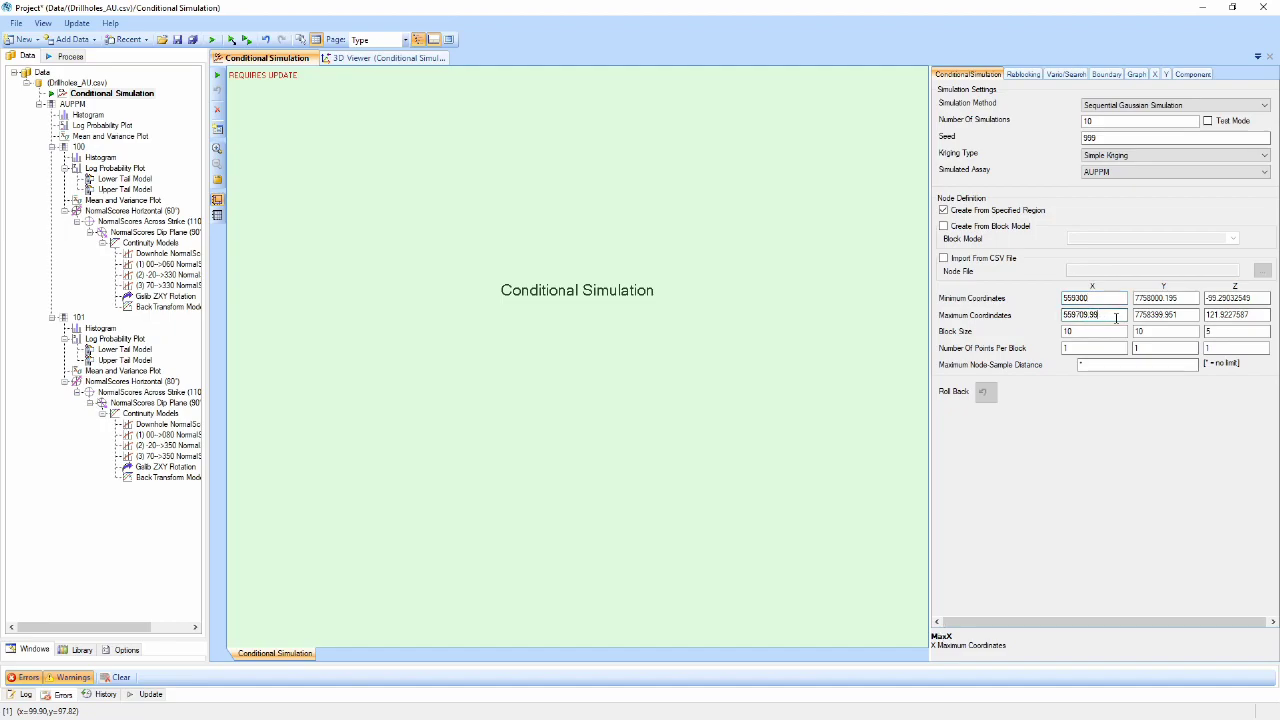
pyautogui.press('BackSpace')
pyautogui.press('BackSpace')
pyautogui.write('10')
# - Set the simulation region's Y coordinates to a minimum of 7758000 and a maximum of 7758400
pyautogui.click(1178, 298)
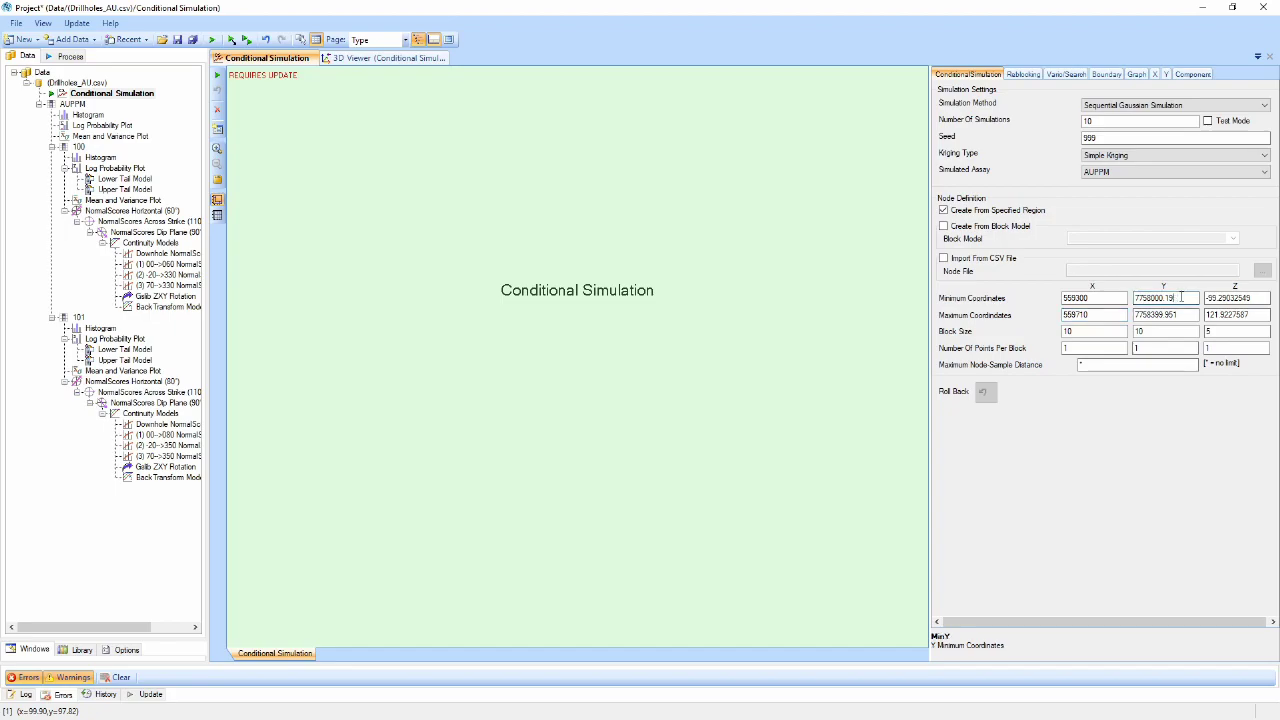
pyautogui.press('BackSpace')
pyautogui.press('BackSpace')
pyautogui.press('BackSpace')
pyautogui.click(1185, 315)
pyautogui.press('BackSpace')
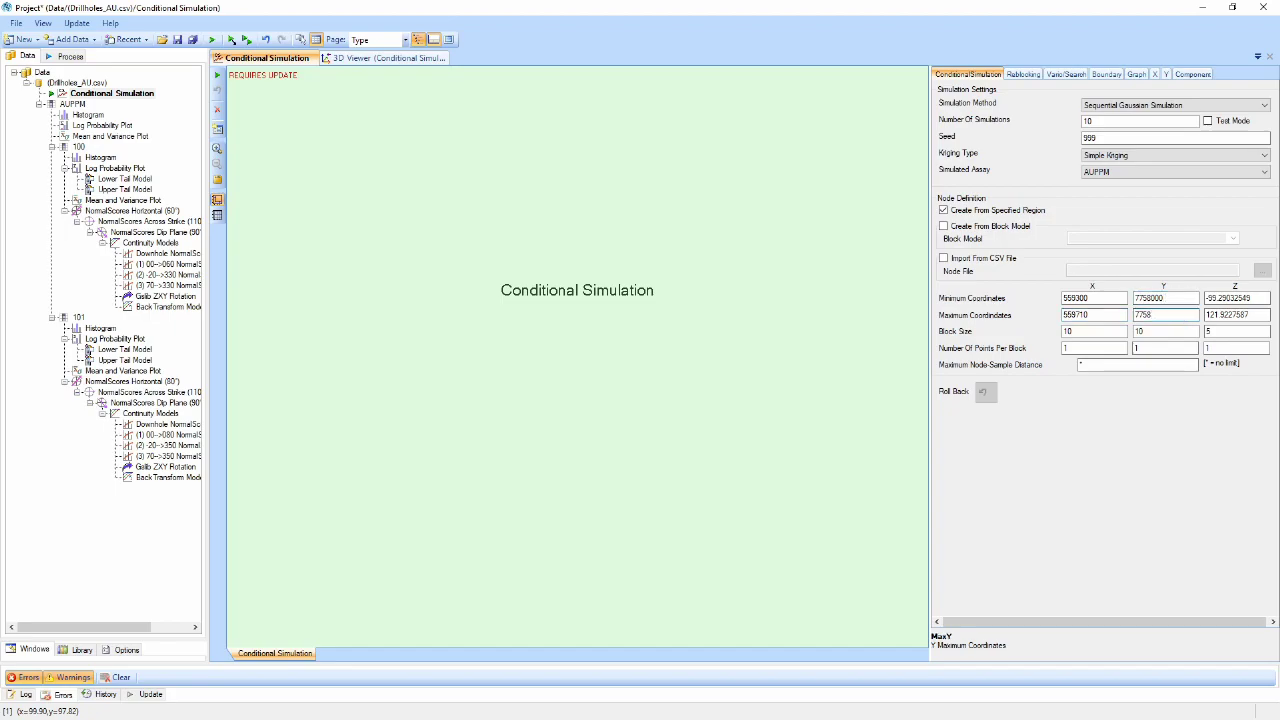
pyautogui.write('400')
# - Set the simulation region's Z coordinates to a minimum of -100 and a maximum of 120
pyautogui.moveTo(1250, 298); pyautogui.dragTo(1216, 314)
pyautogui.write('100')
pyautogui.write('0')
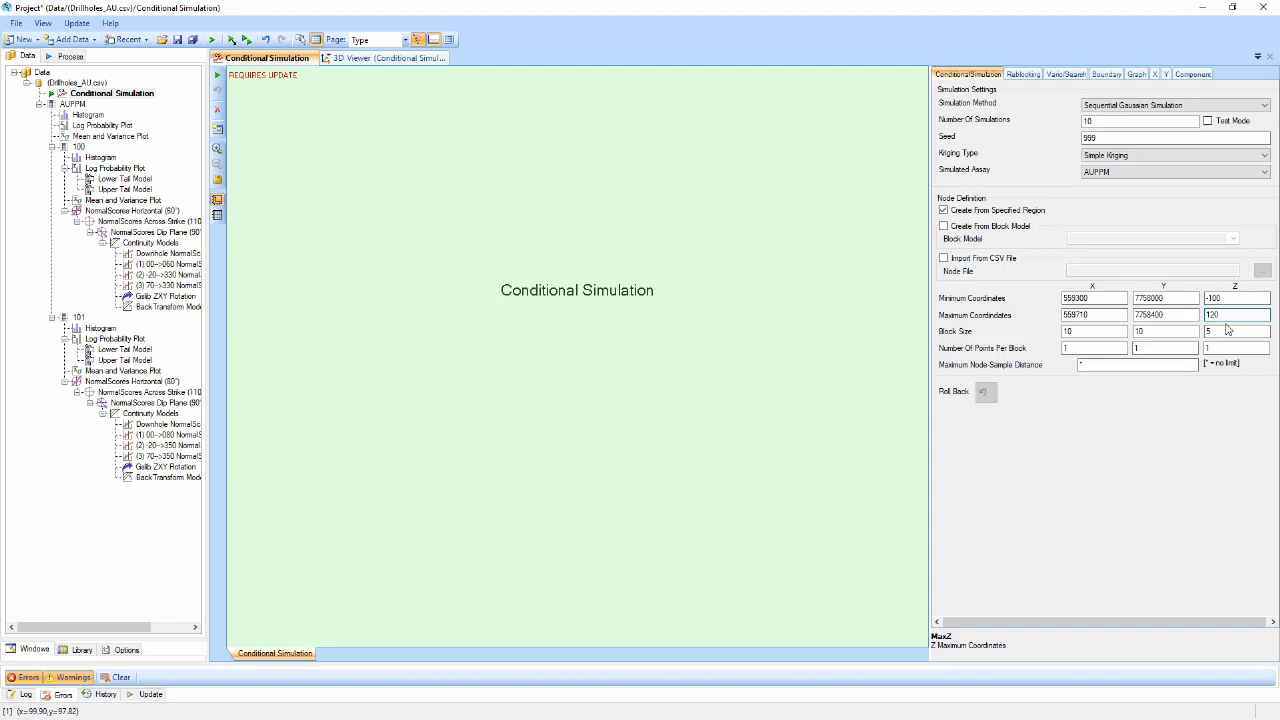
# - Set the points per block to 2 in X and 2 in Y, and the maximum node-sample distance to 100
pyautogui.click(1109, 331)
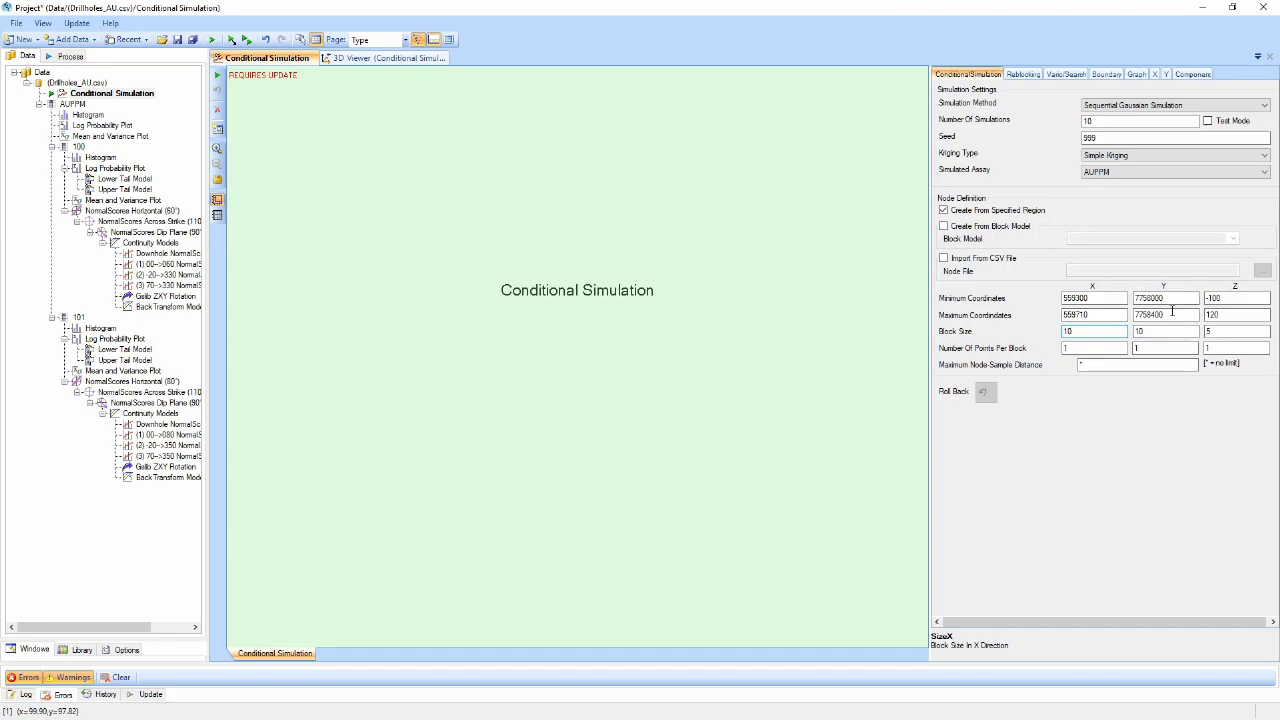
pyautogui.click(1085, 347)
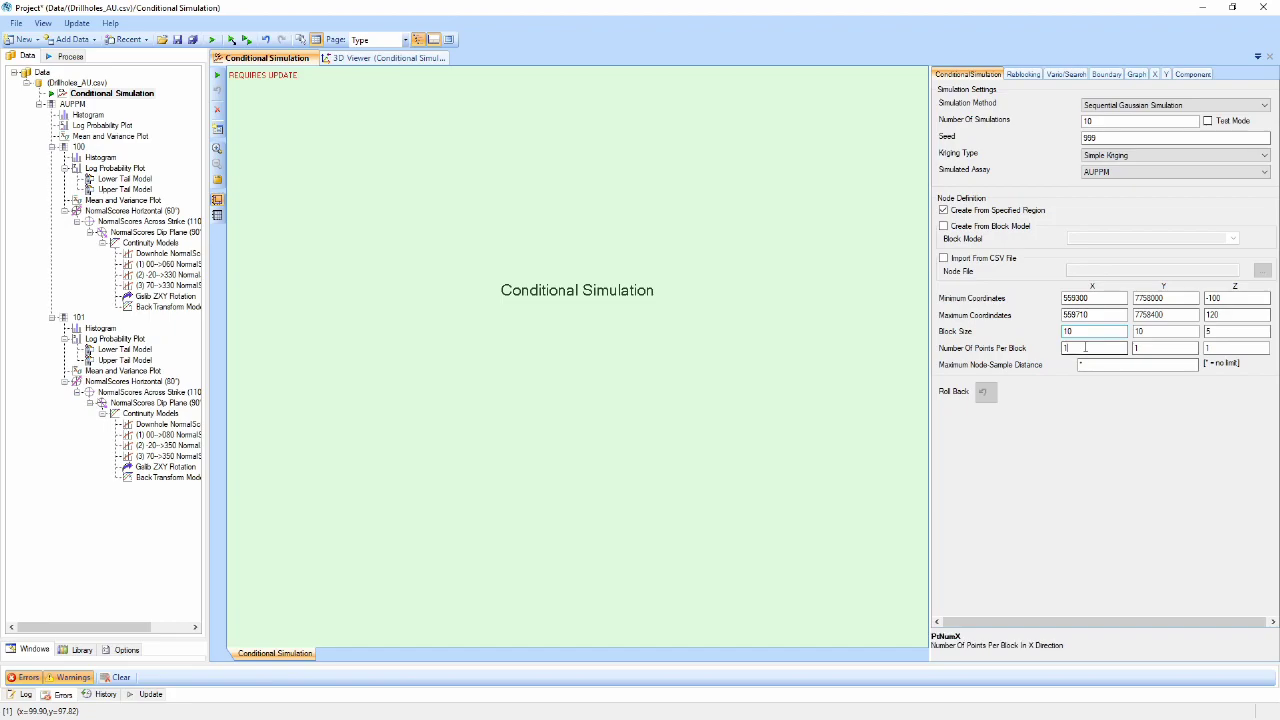
pyautogui.press('BackSpace')
pyautogui.write('2')
pyautogui.press('Tab')
pyautogui.write('22')
pyautogui.press('BackSpace')
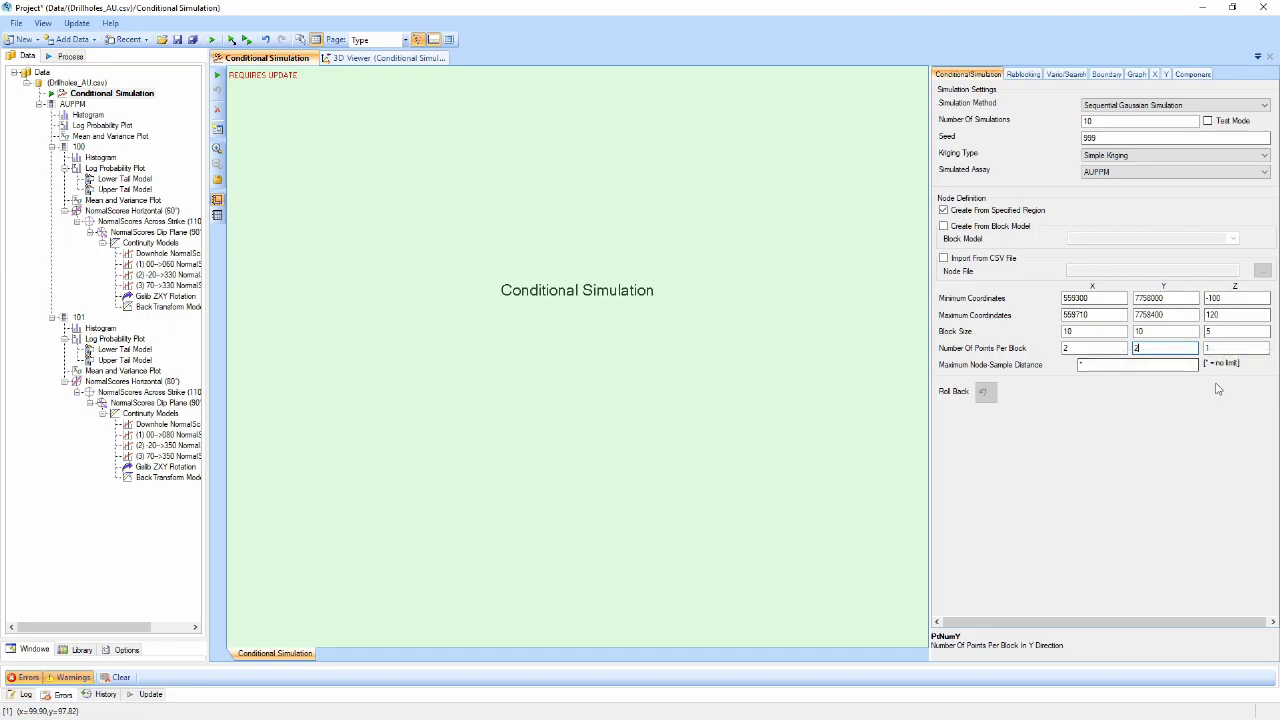
pyautogui.click(1105, 365)
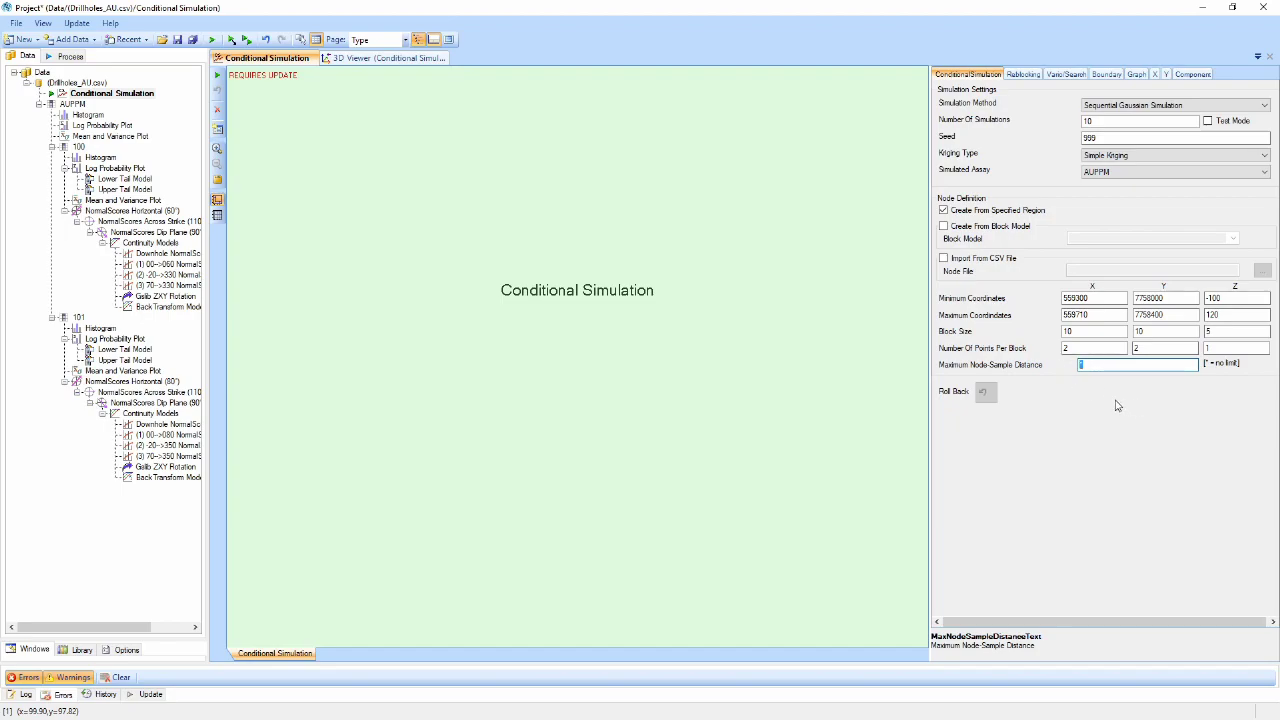
pyautogui.write('100')
# - Set the additional reblocking minimum and maximum sizes to 20 in both X and Y
pyautogui.click(1021, 75)
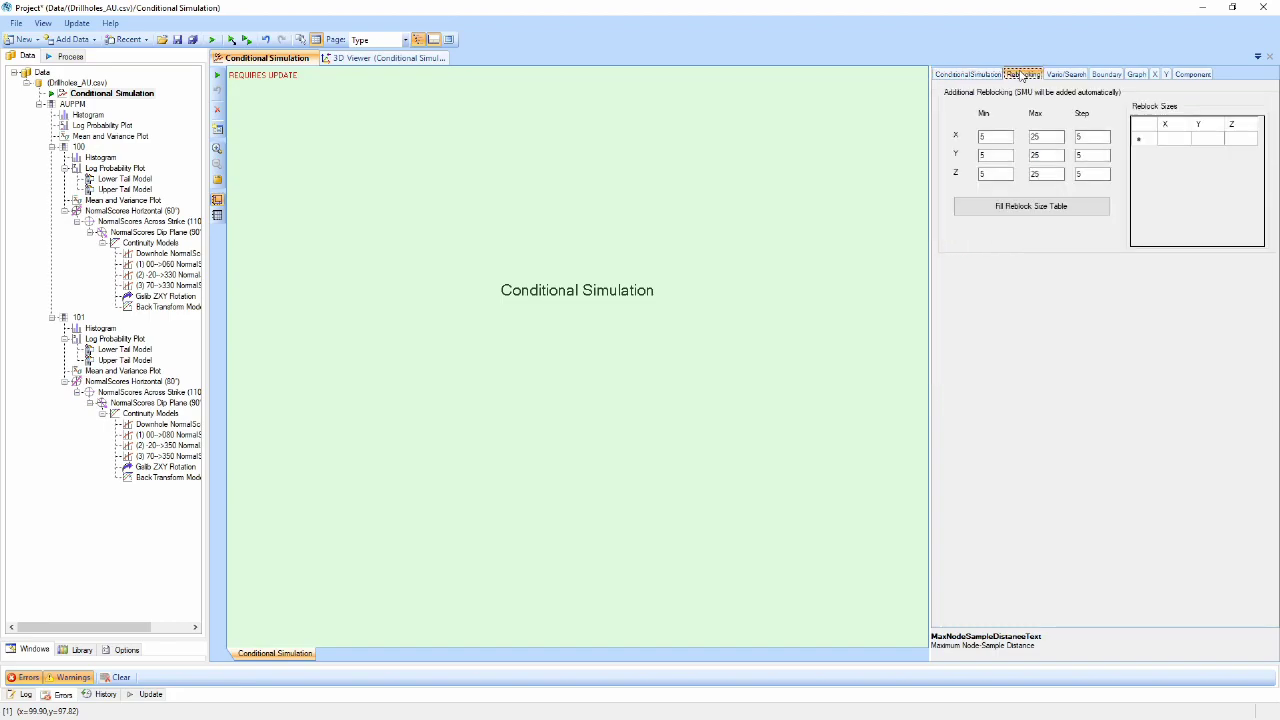
pyautogui.doubleClick(1000, 139)
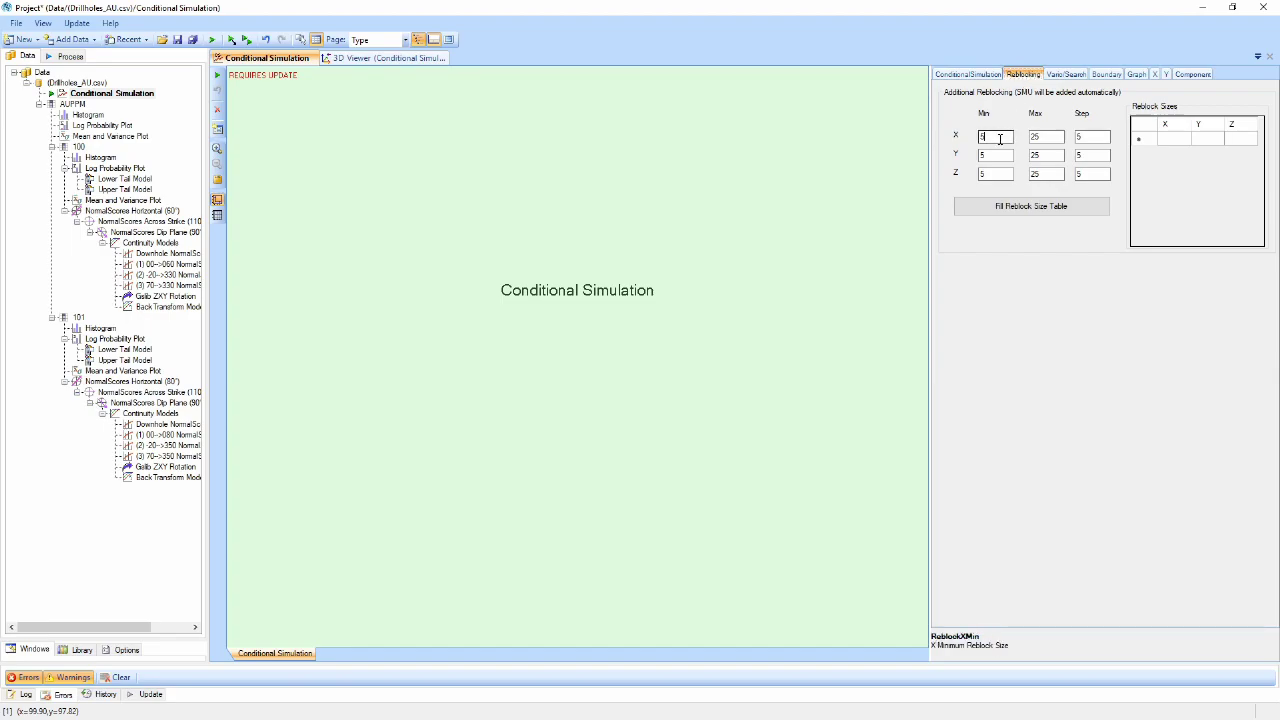
pyautogui.write('20')
pyautogui.doubleClick(1052, 137)
pyautogui.write('20')
pyautogui.press('Tab')
pyautogui.press('Tab')
pyautogui.write('20')
pyautogui.doubleClick(1040, 156)
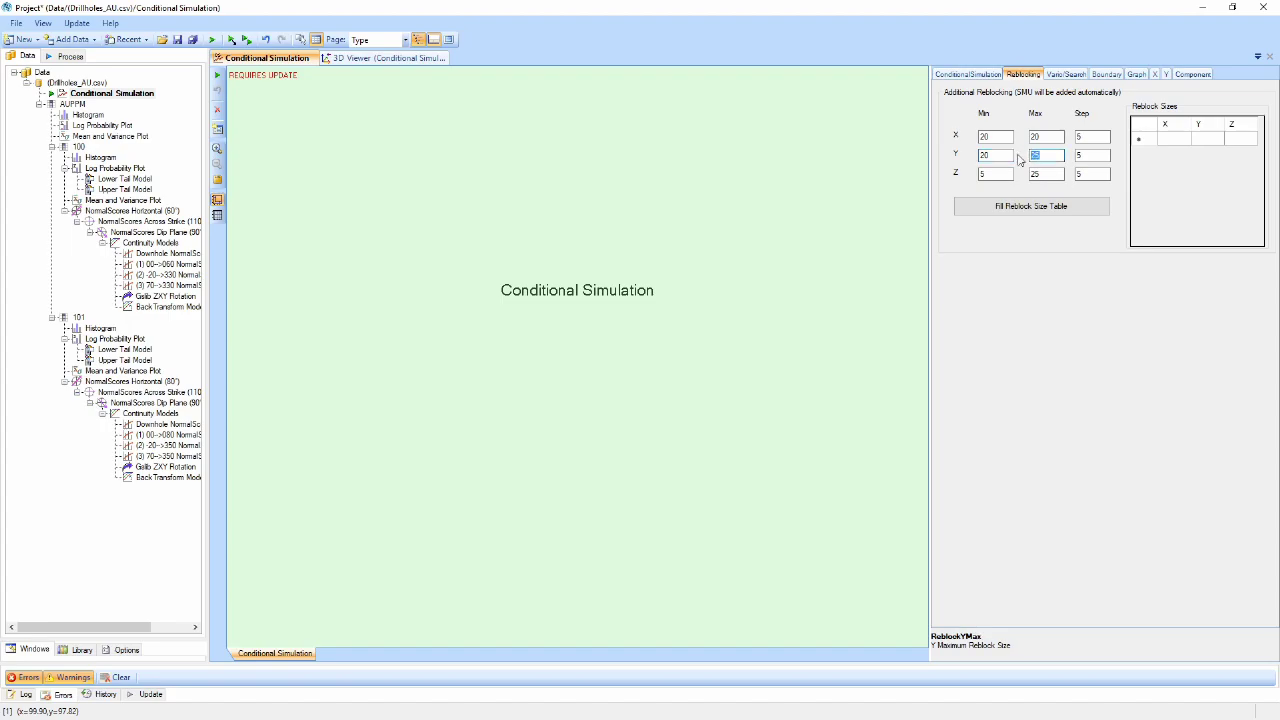
pyautogui.write('20')
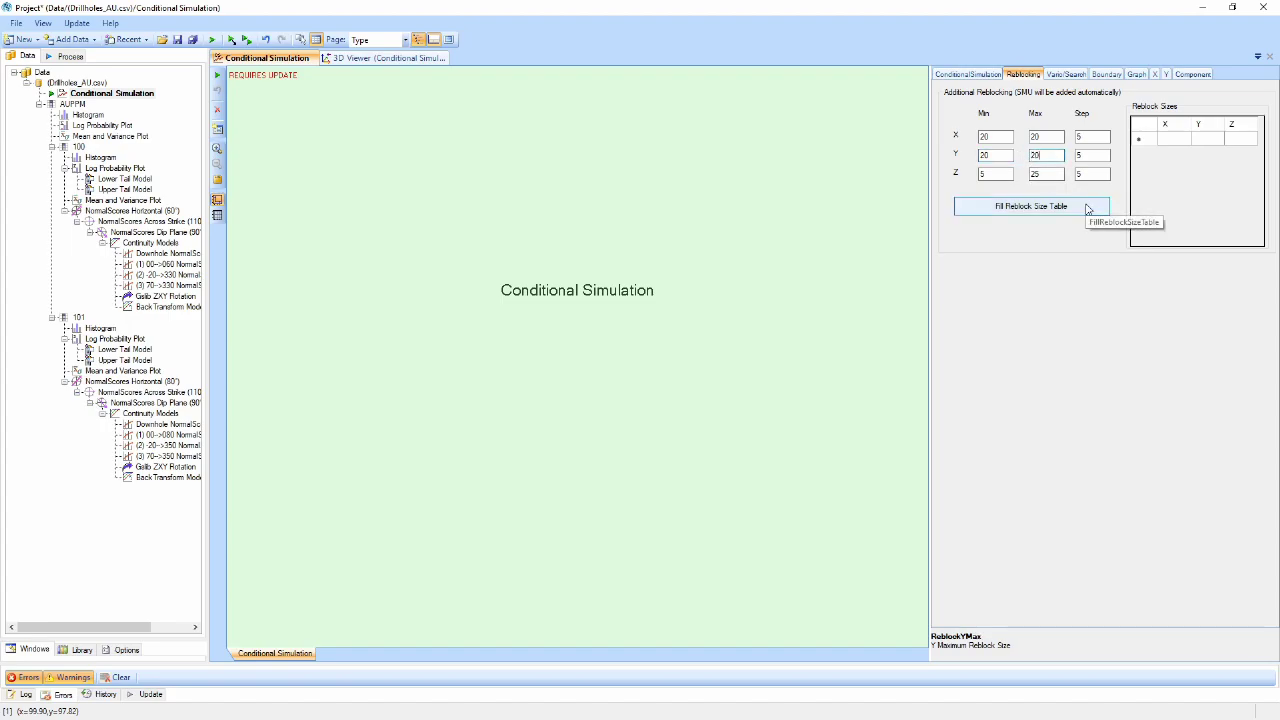
# - Enter a reblock size of X 20, Y 20 and Z 10 in the reblock sizes table
pyautogui.click(1176, 145)
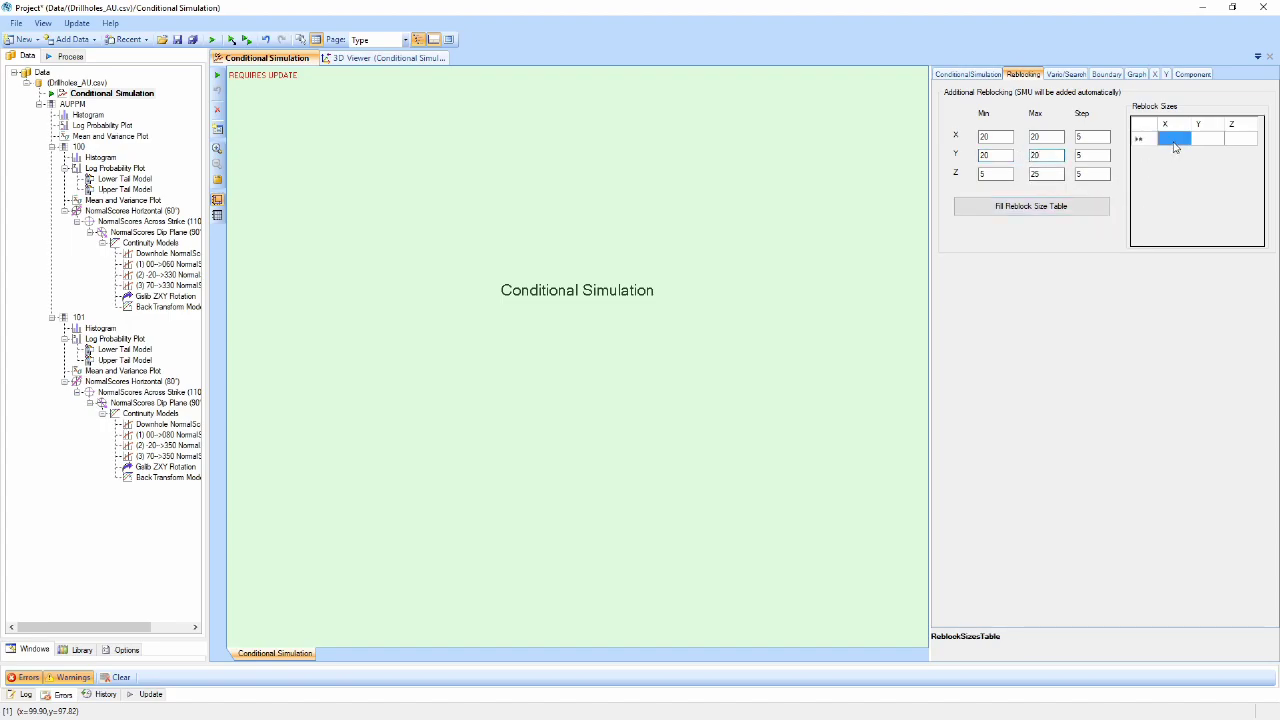
pyautogui.write('20')
pyautogui.click(1218, 145)
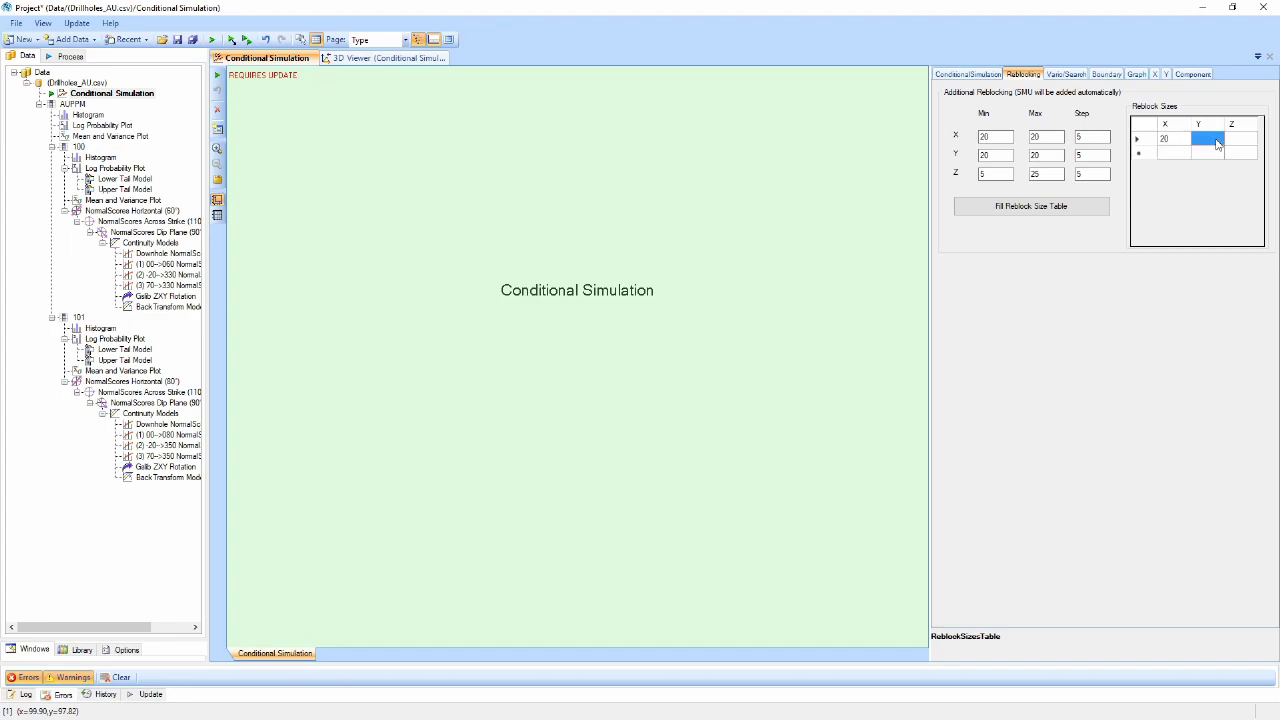
pyautogui.write('20')
pyautogui.click(1248, 141)
pyautogui.write('10')
pyautogui.press('Return')
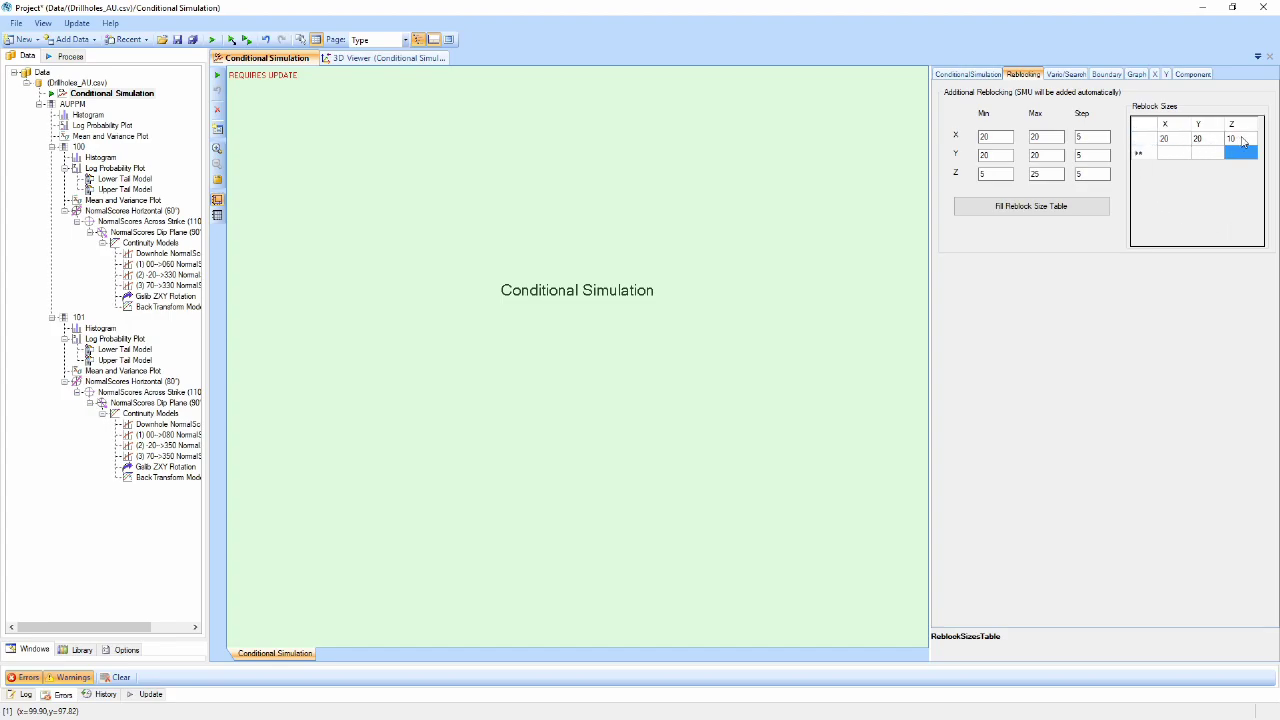
# - Enter M in the boundary table to merge data from domain 101 into the targeted simulation domain 100
pyautogui.click(1116, 76)
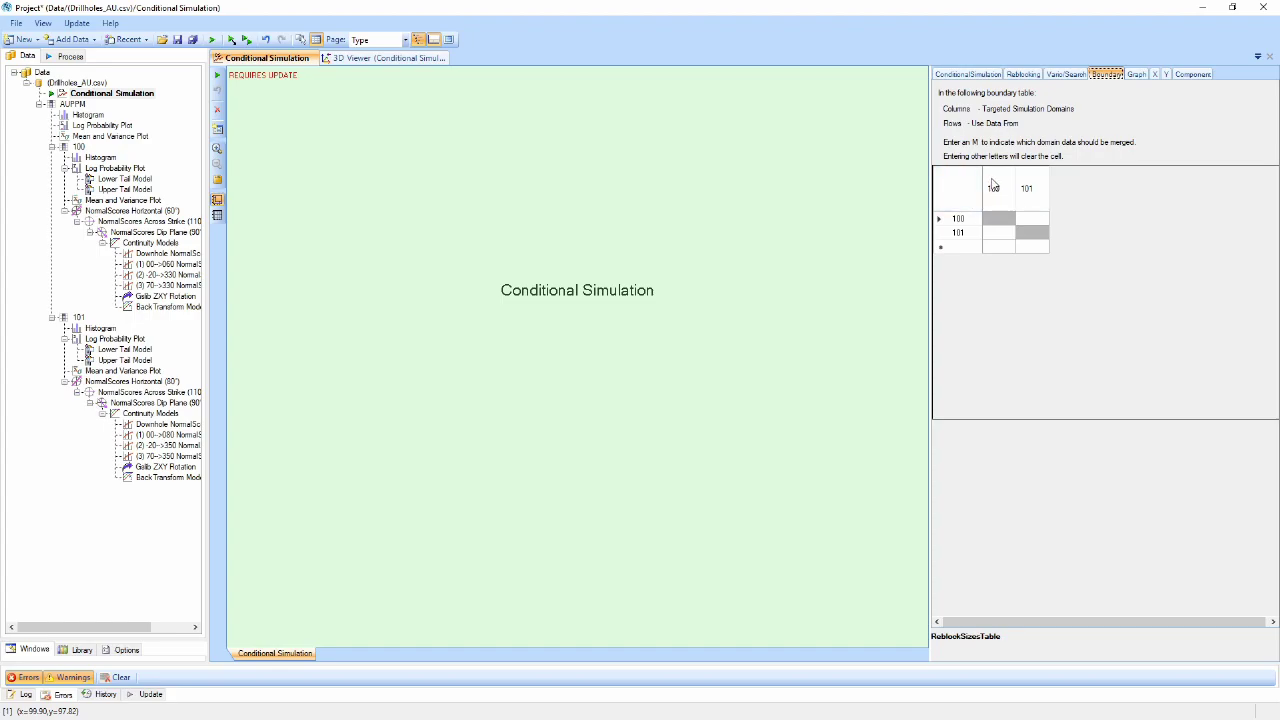
pyautogui.click(1000, 233)
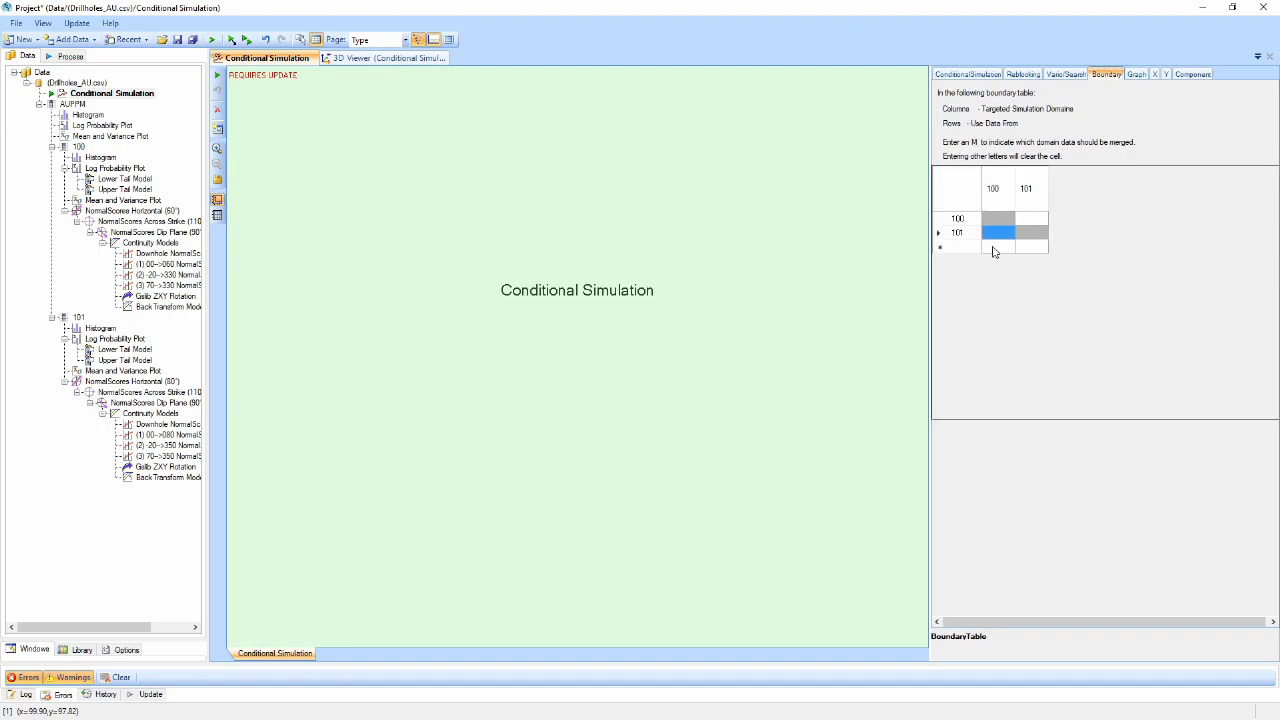
pyautogui.write('m')
pyautogui.press('Return')
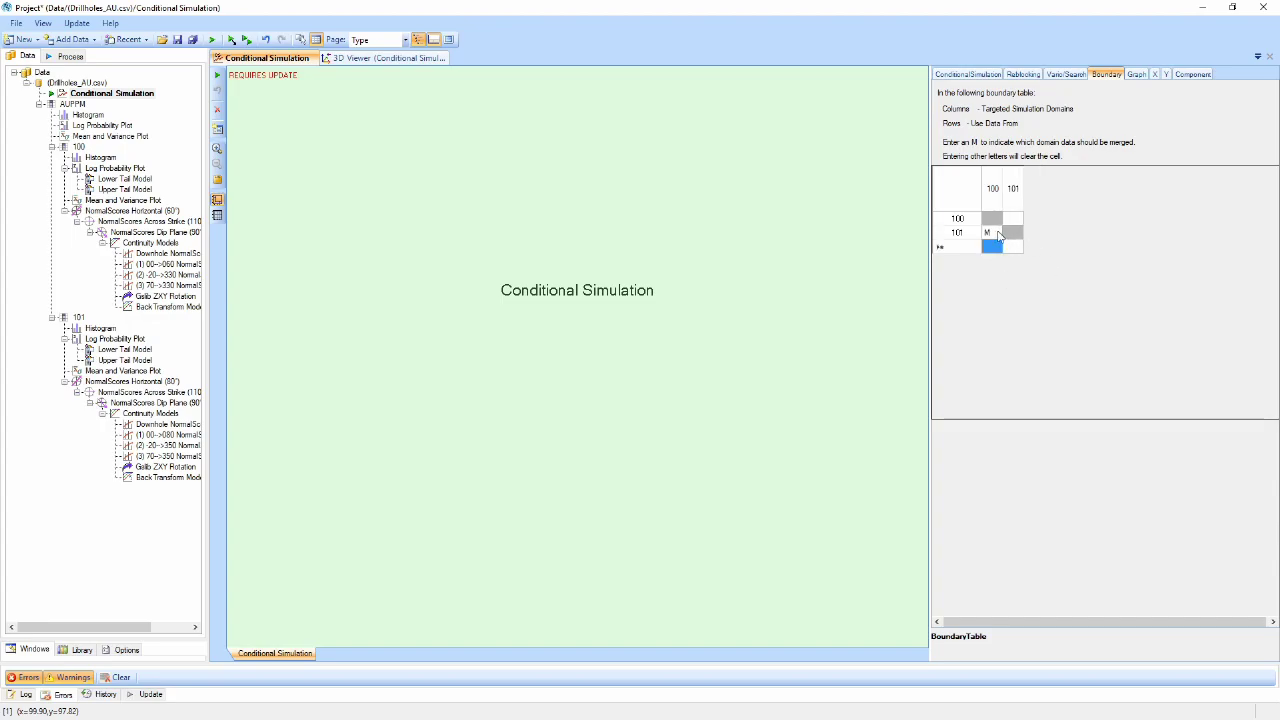
pyautogui.click(997, 234)
# - Check the variogram domain choices and the continuity model option for the search range in the variogram and search settings
pyautogui.click(1068, 77)
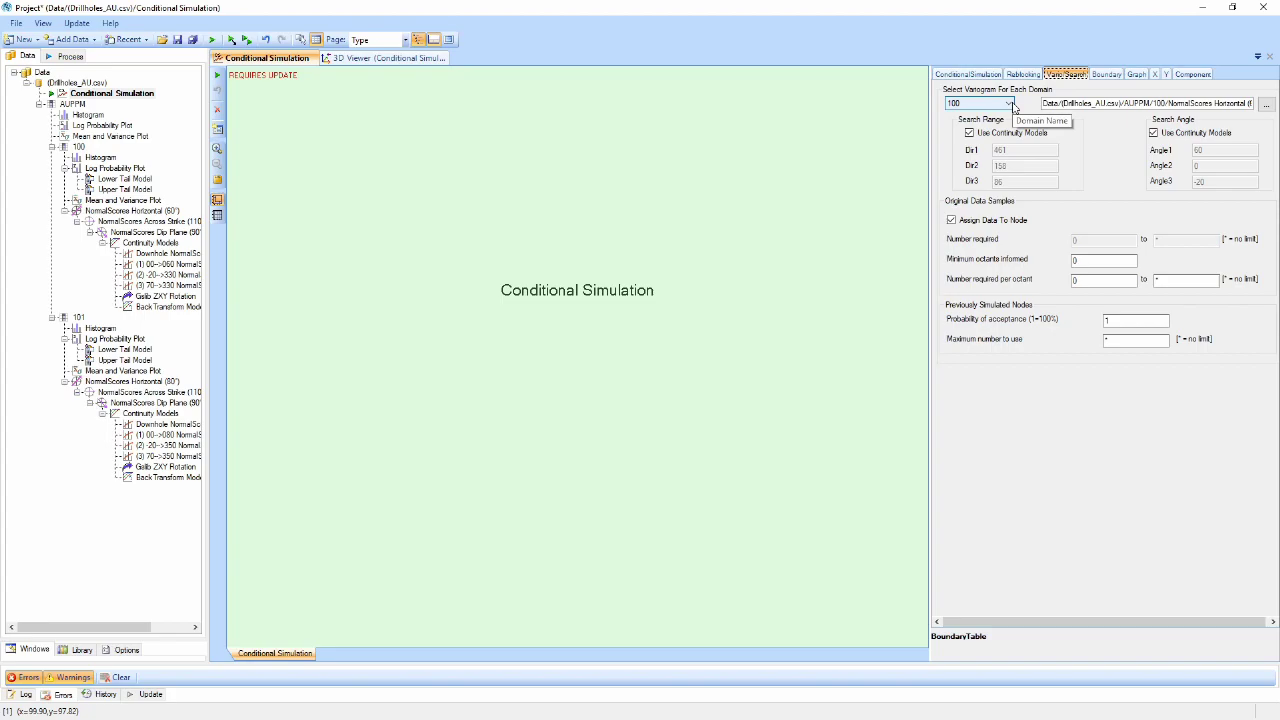
pyautogui.click(1010, 104)
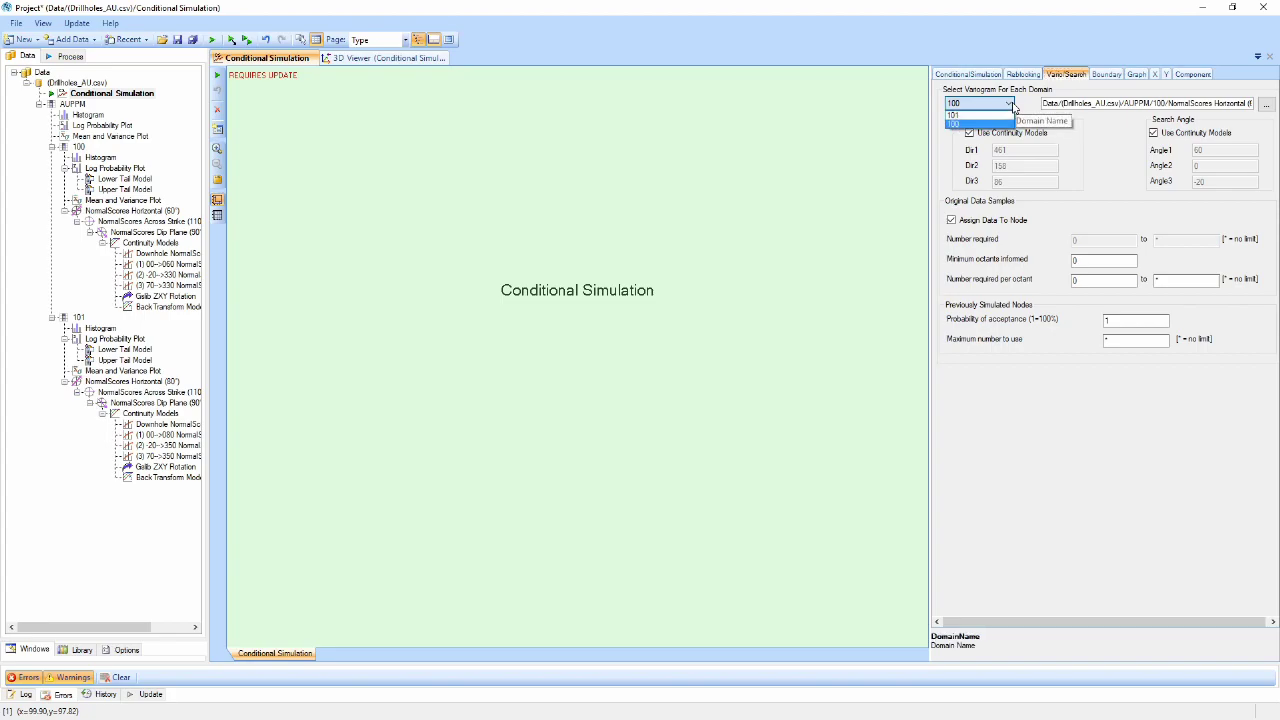
pyautogui.click(1010, 104)
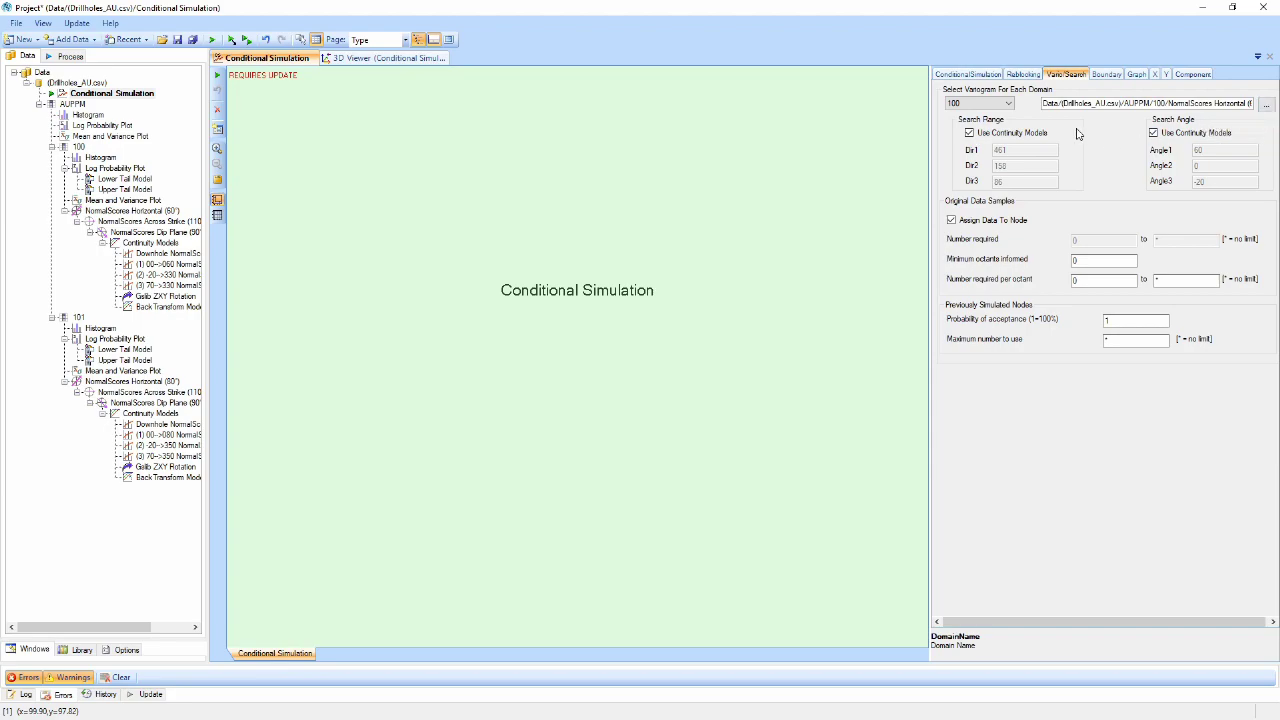
pyautogui.click(975, 138)
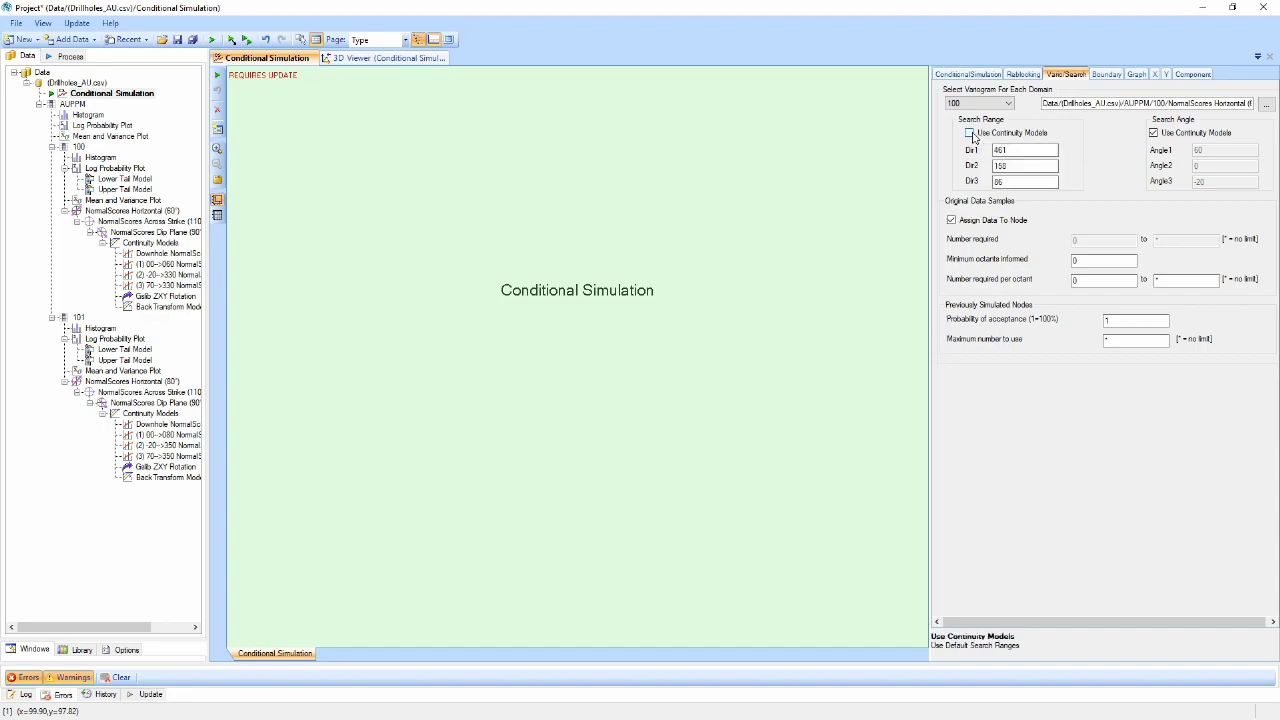
pyautogui.click(969, 136)
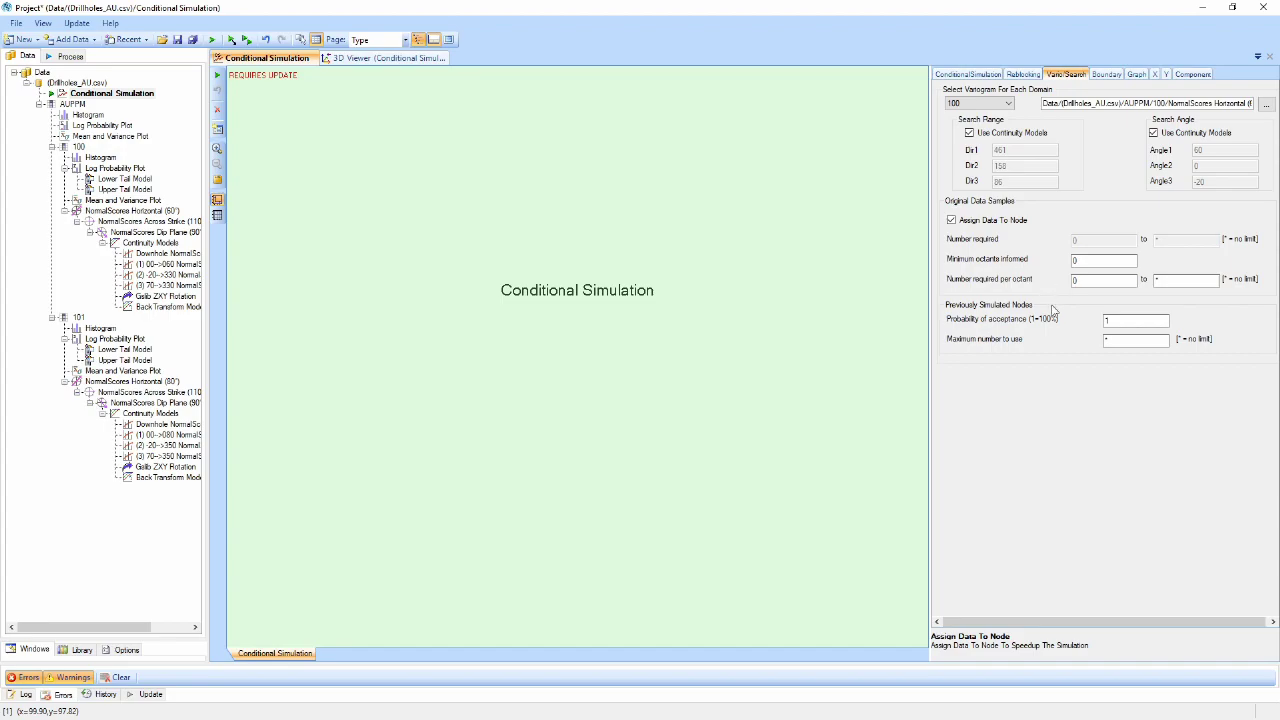
# - Set the previously simulated nodes' probability of acceptance to 0.75 and maximum number to 24, and run the simulation
pyautogui.click(1106, 322)
pyautogui.write('0.75')
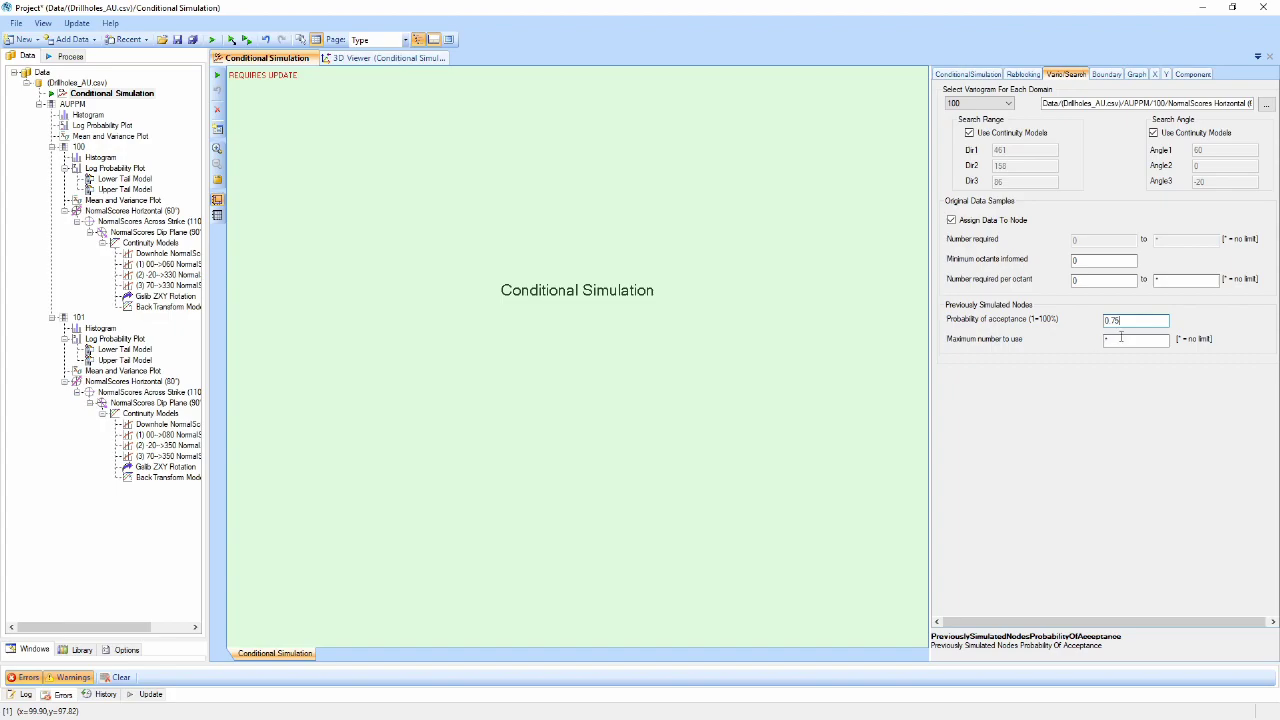
pyautogui.click(1124, 339)
pyautogui.write('1')
pyautogui.write('24')
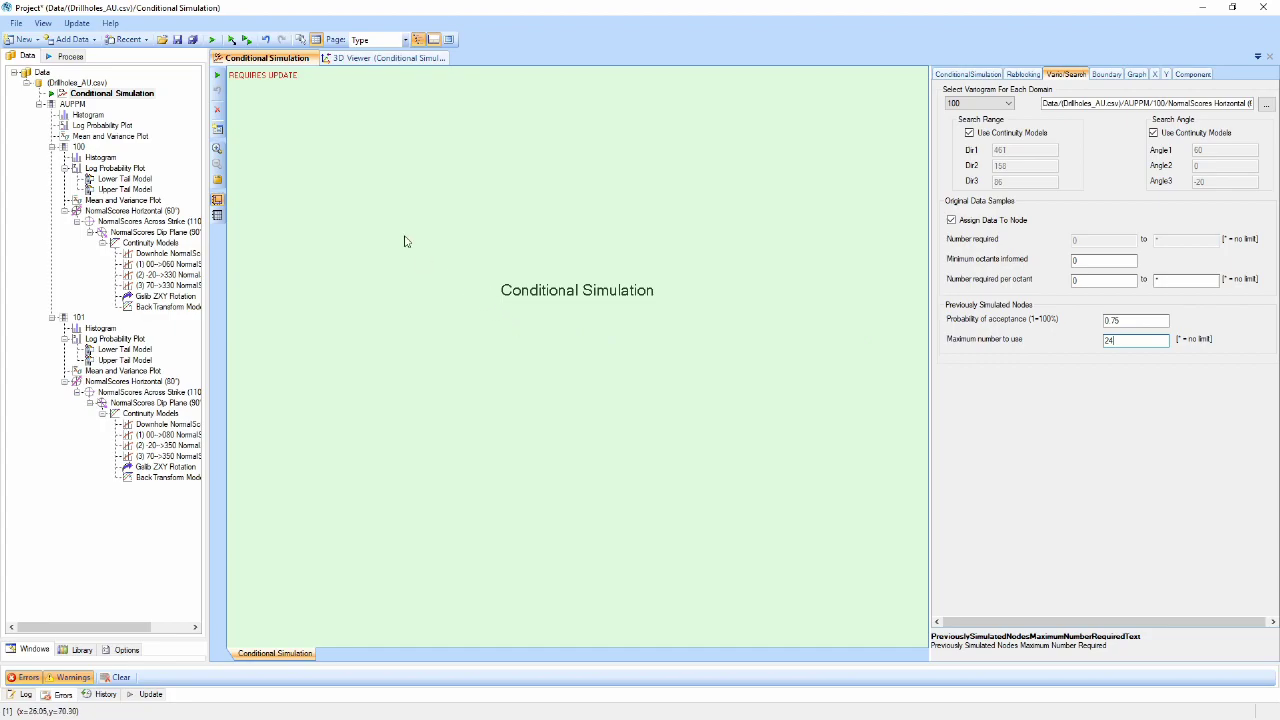
pyautogui.click(216, 77)
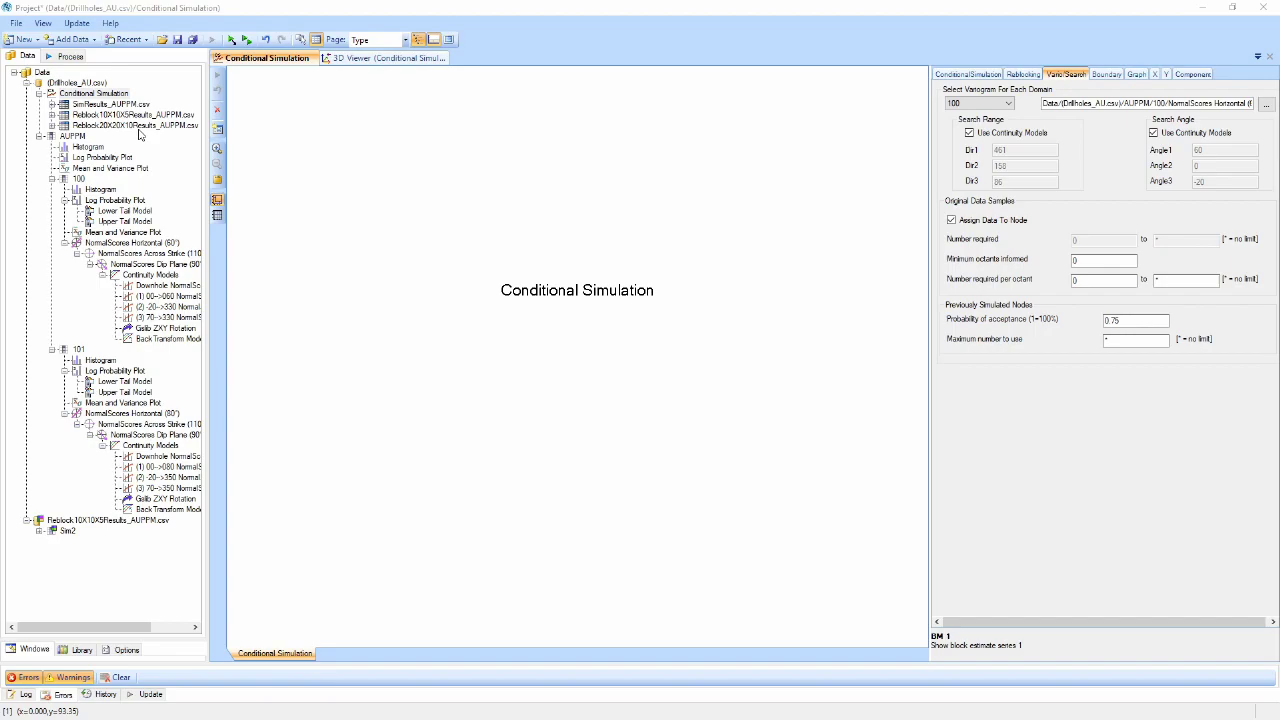
# - Open the SimResults_AUPPM.csv results and review the export, component and add commands available for them
pyautogui.click(128, 104)
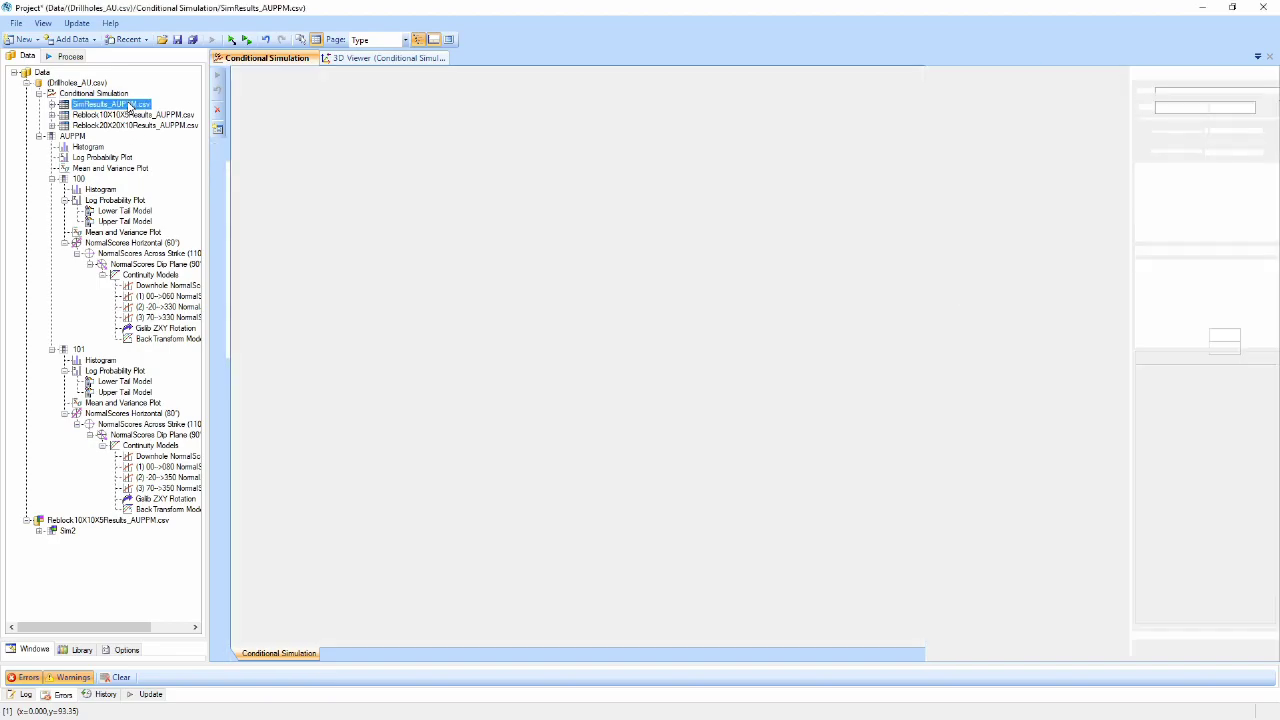
pyautogui.rightClick(146, 104)
pyautogui.moveTo(173, 191)
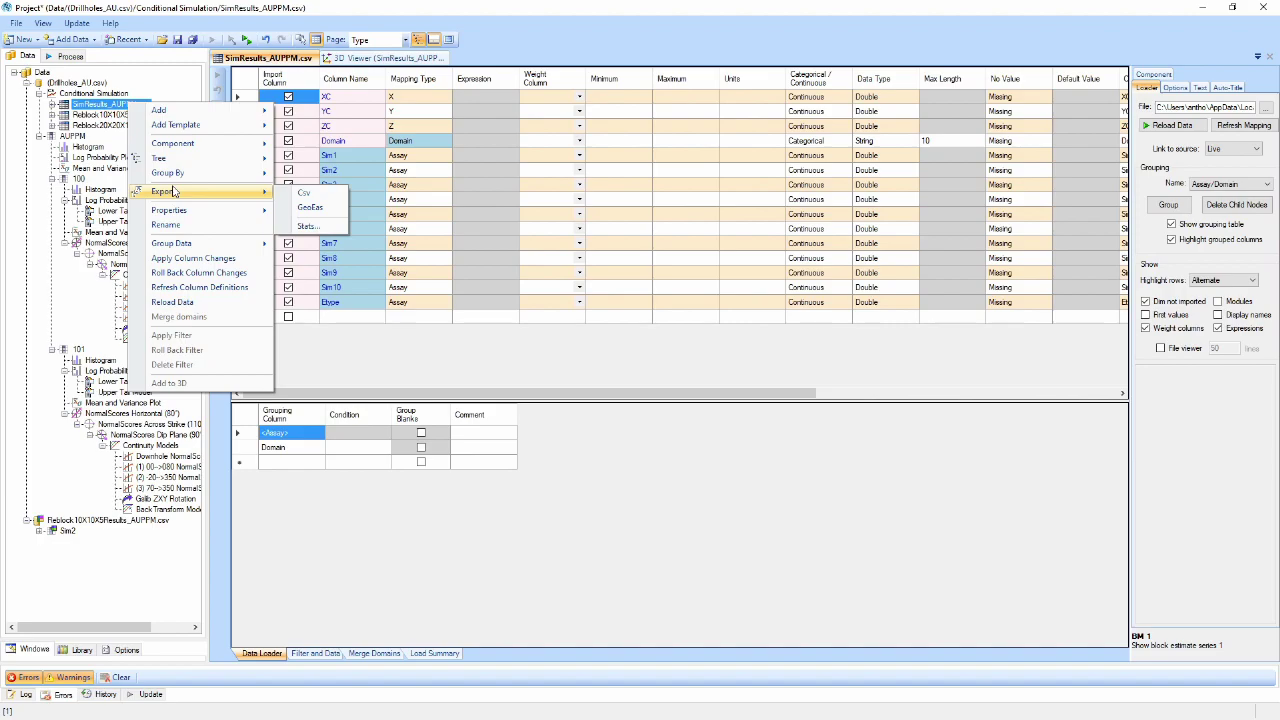
pyautogui.moveTo(172, 143)
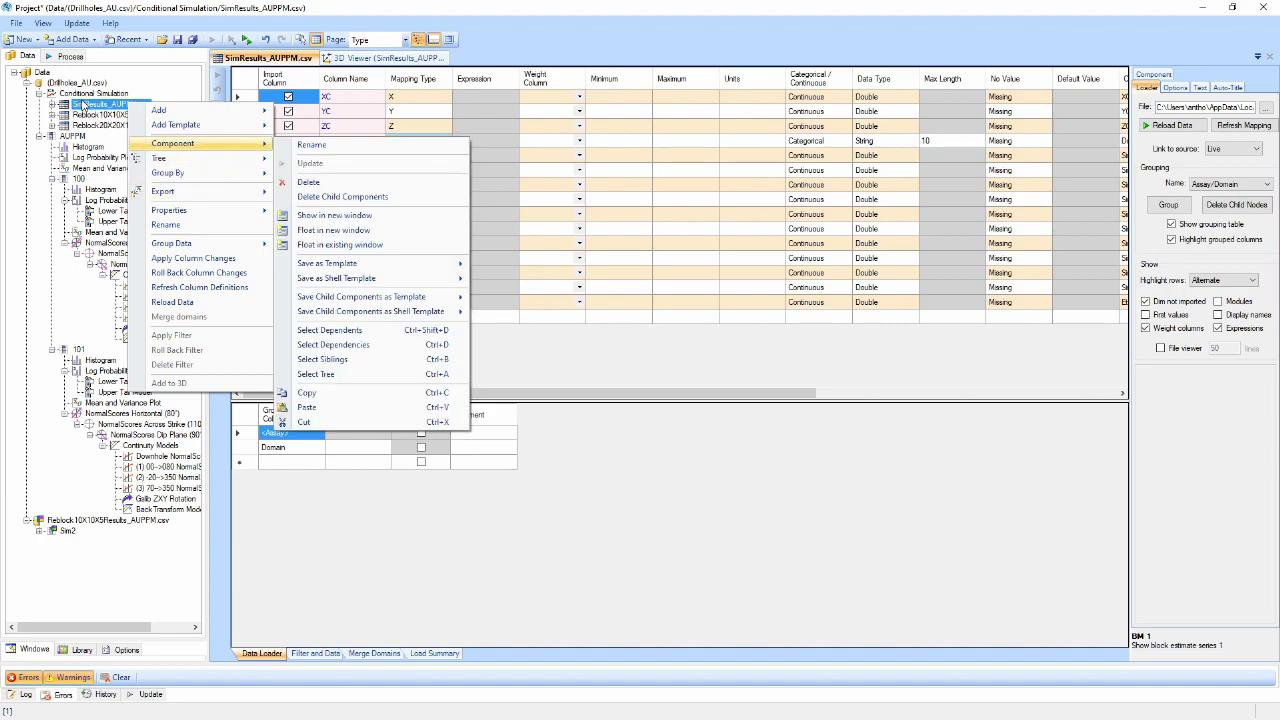
pyautogui.click(80, 106)
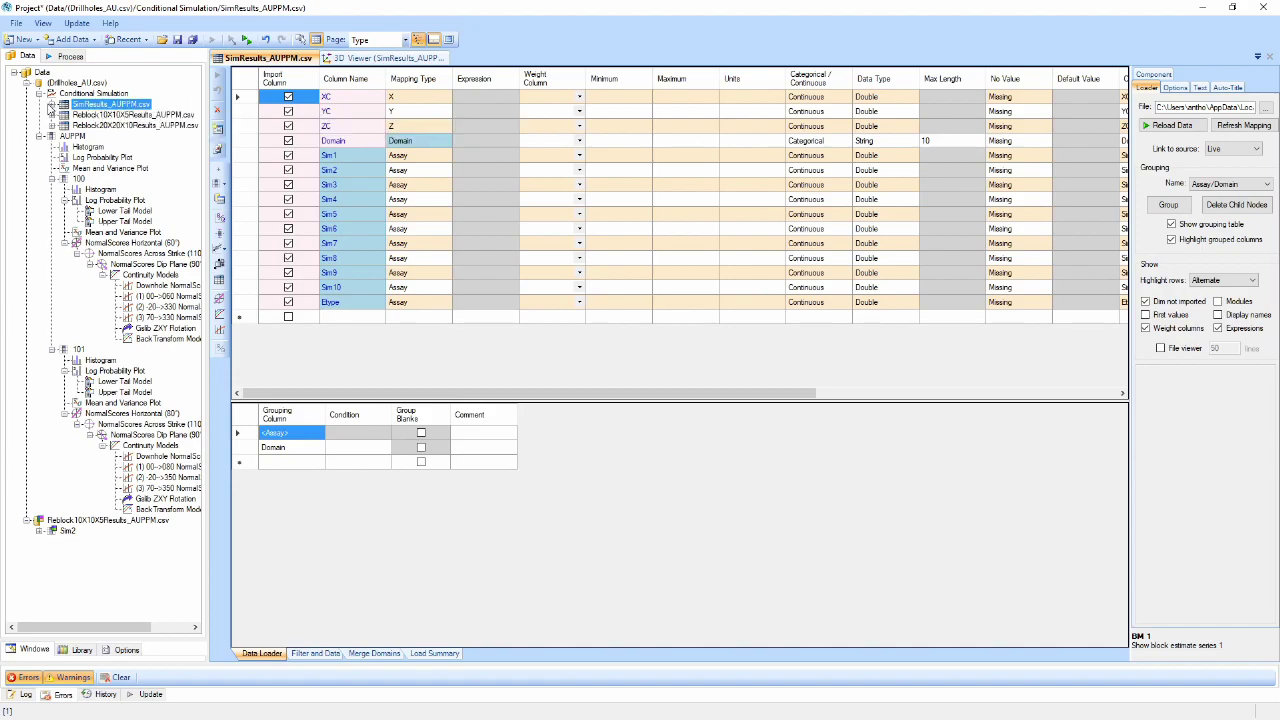
pyautogui.rightClick(87, 105)
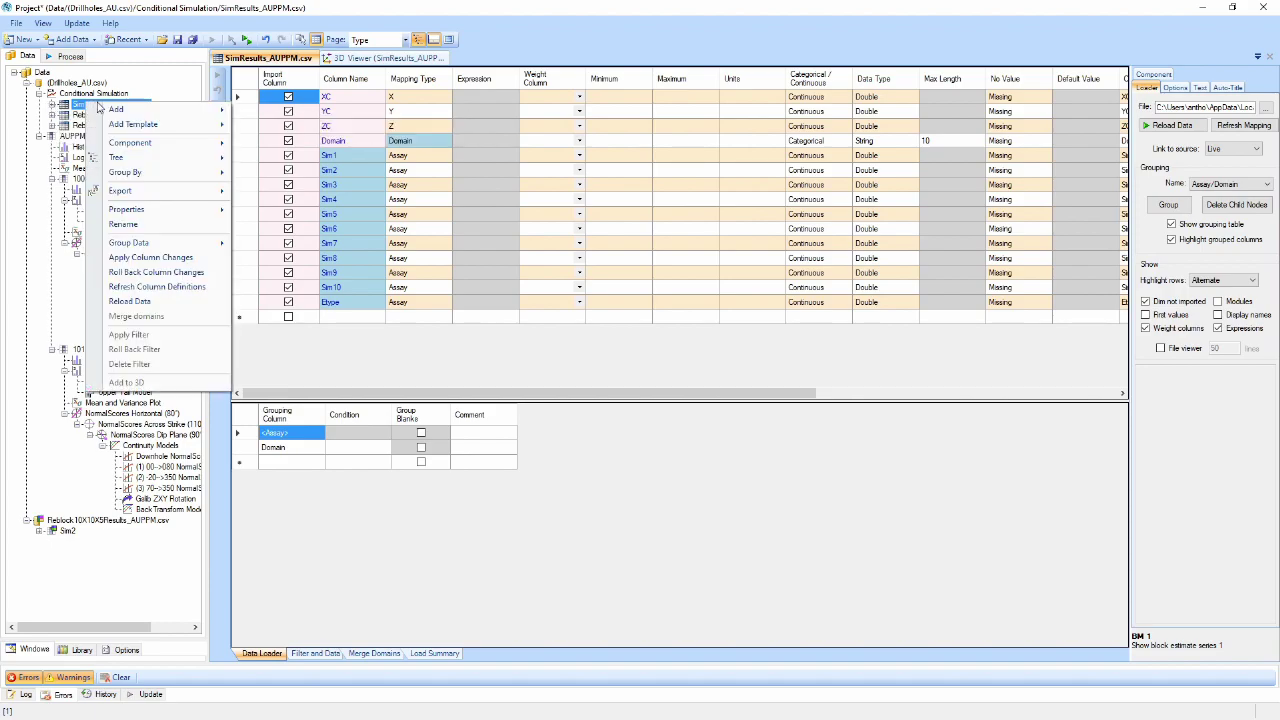
pyautogui.moveTo(140, 111)
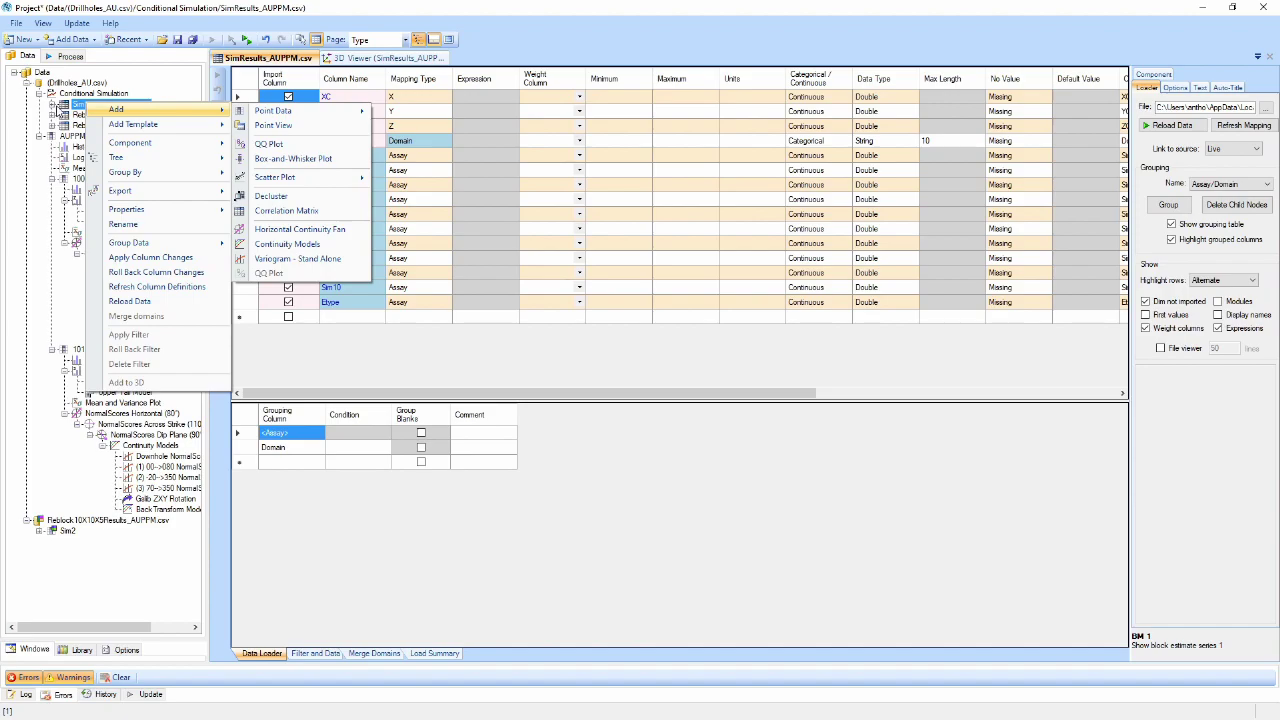
# - Expand the SimResults and Reblock10X10X5Results entries and view the simulation QQ Plot
pyautogui.click(55, 108)
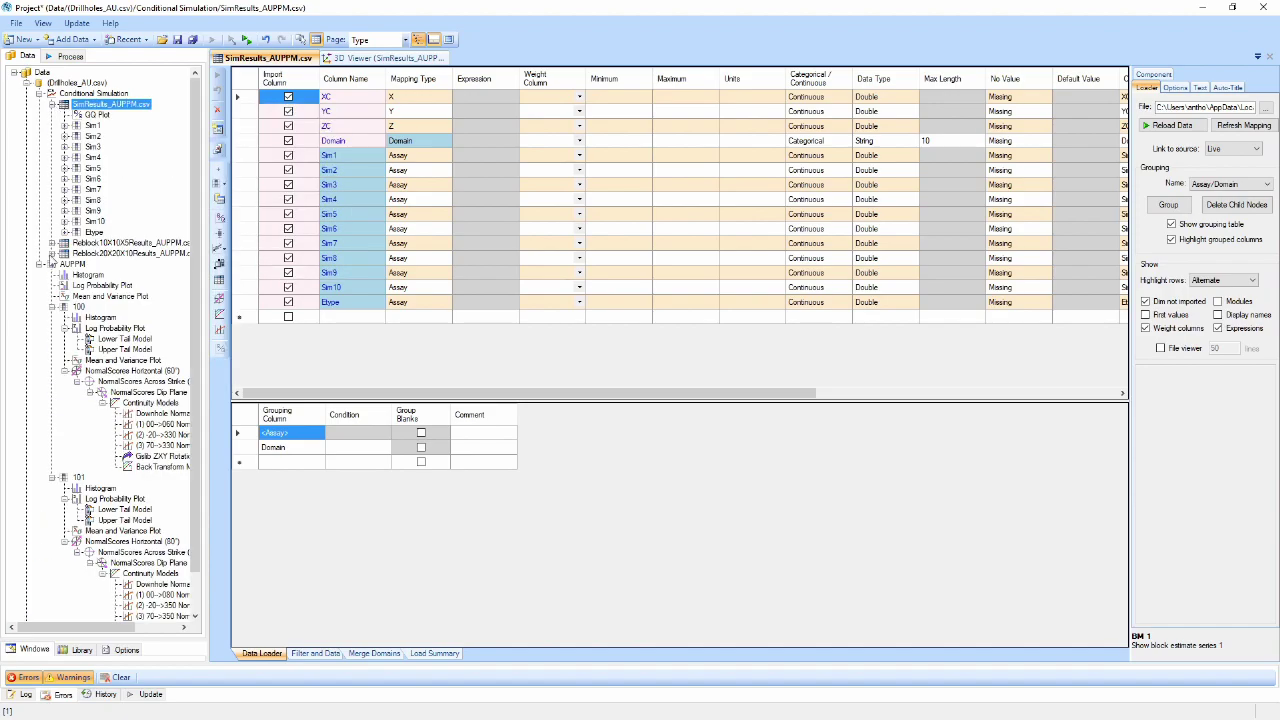
pyautogui.click(53, 245)
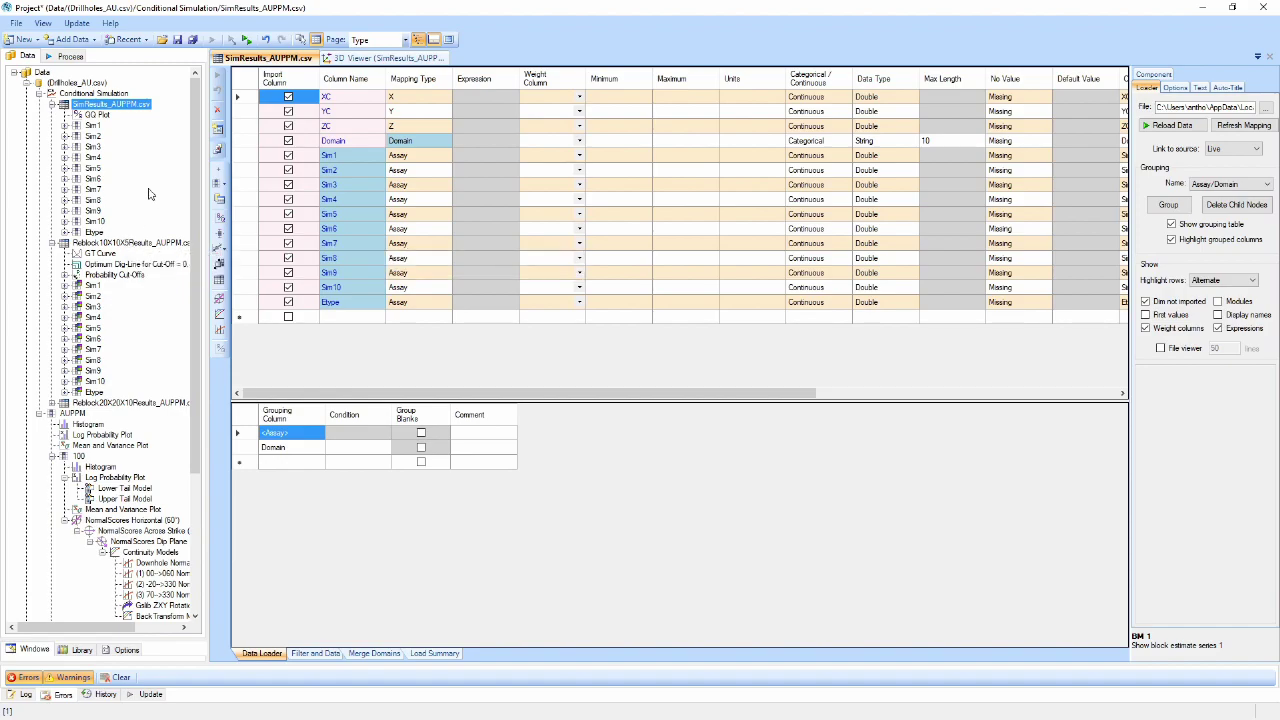
pyautogui.doubleClick(103, 119)
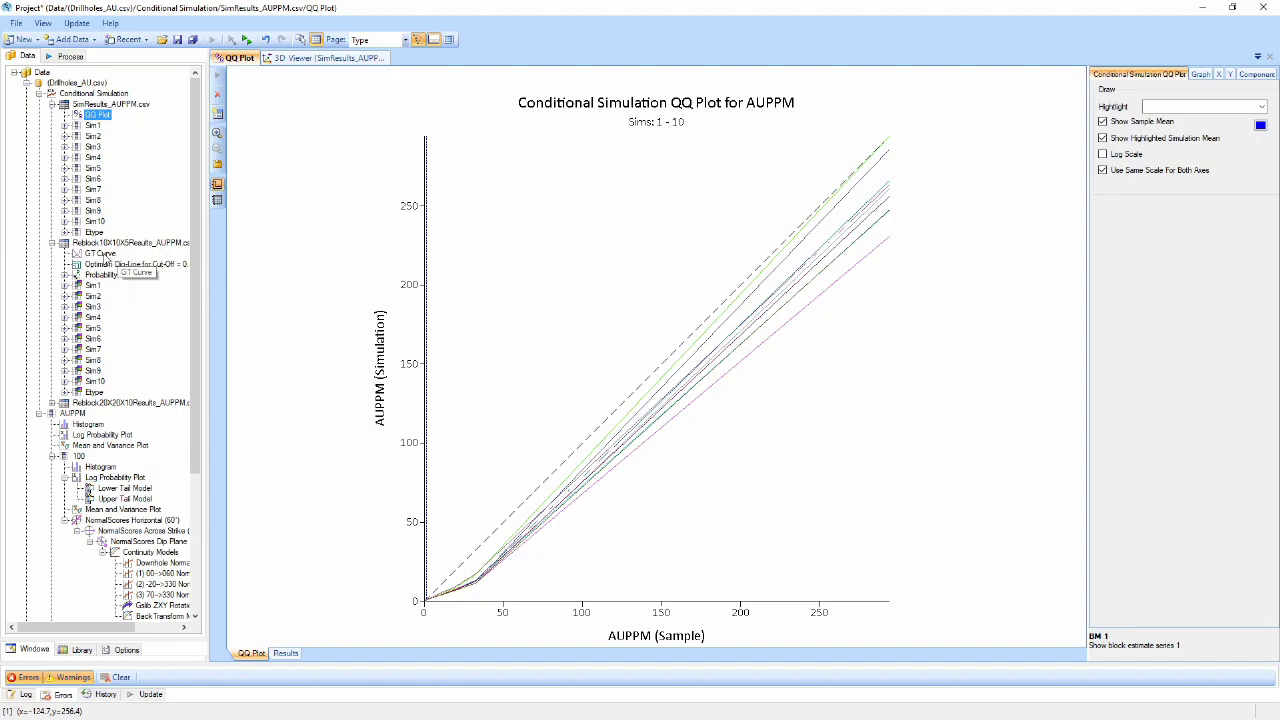
# - View the 10X10X5 reblocking's grade tonnage curves, isolating the Sim4 curve and restoring all simulations
pyautogui.click(105, 256)
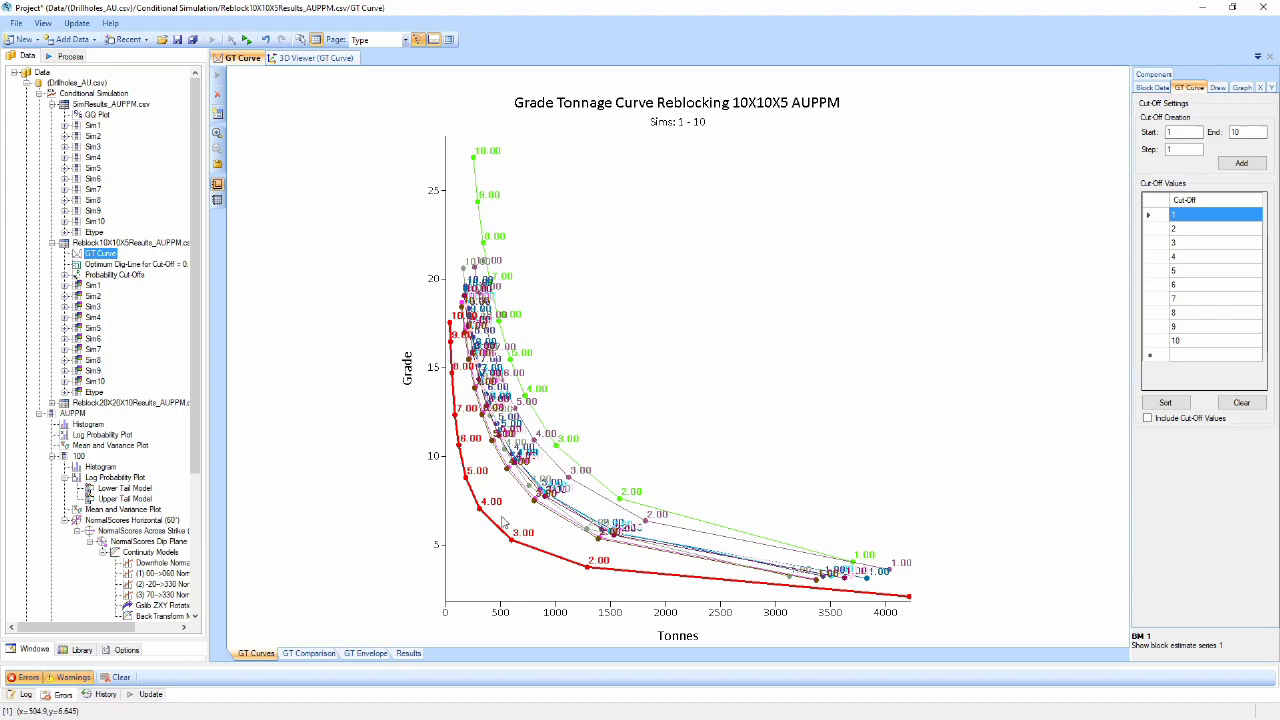
pyautogui.click(600, 544)
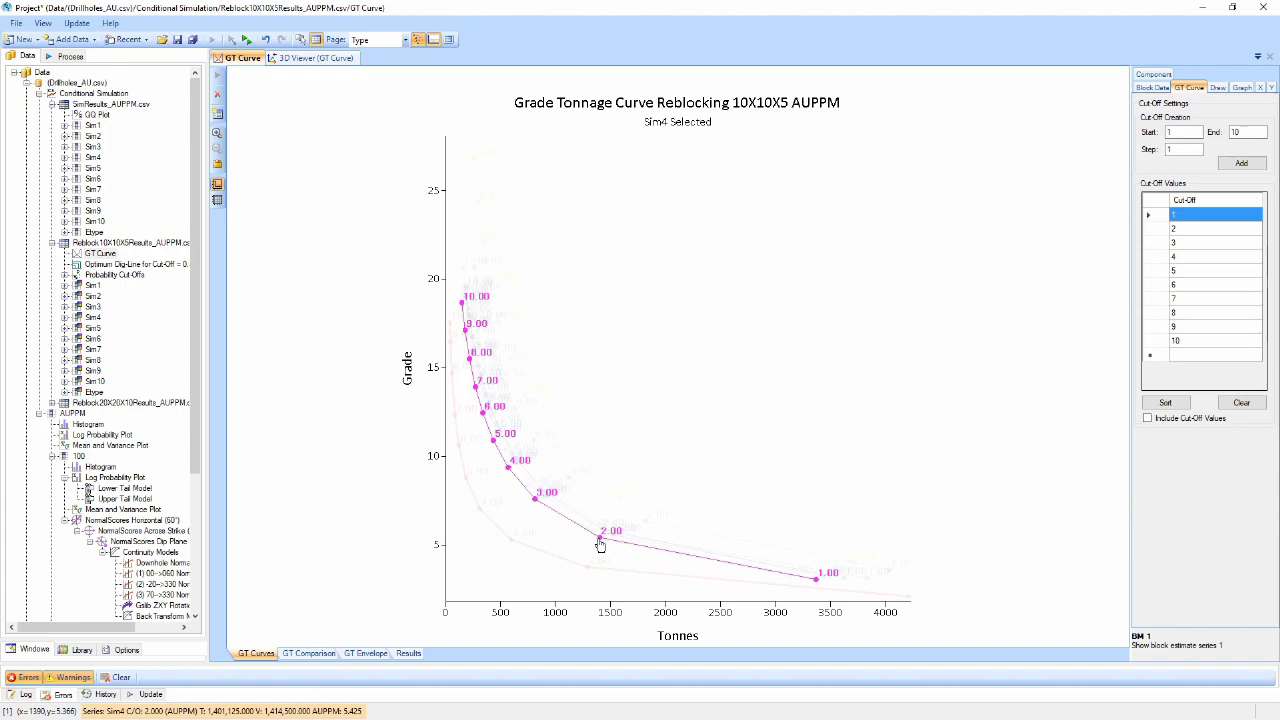
pyautogui.click(600, 544)
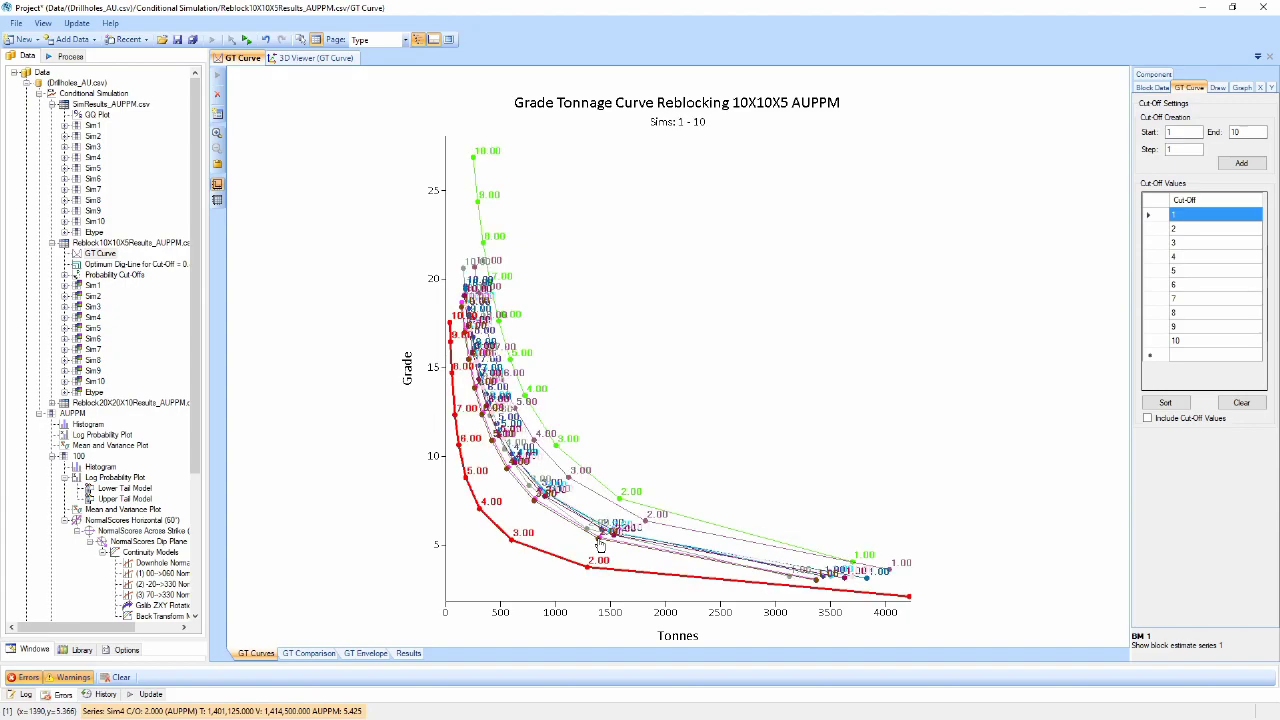
# - Hide the cut-off labels and show the BM 1 block model series in the GT Comparison graph
pyautogui.click(310, 653)
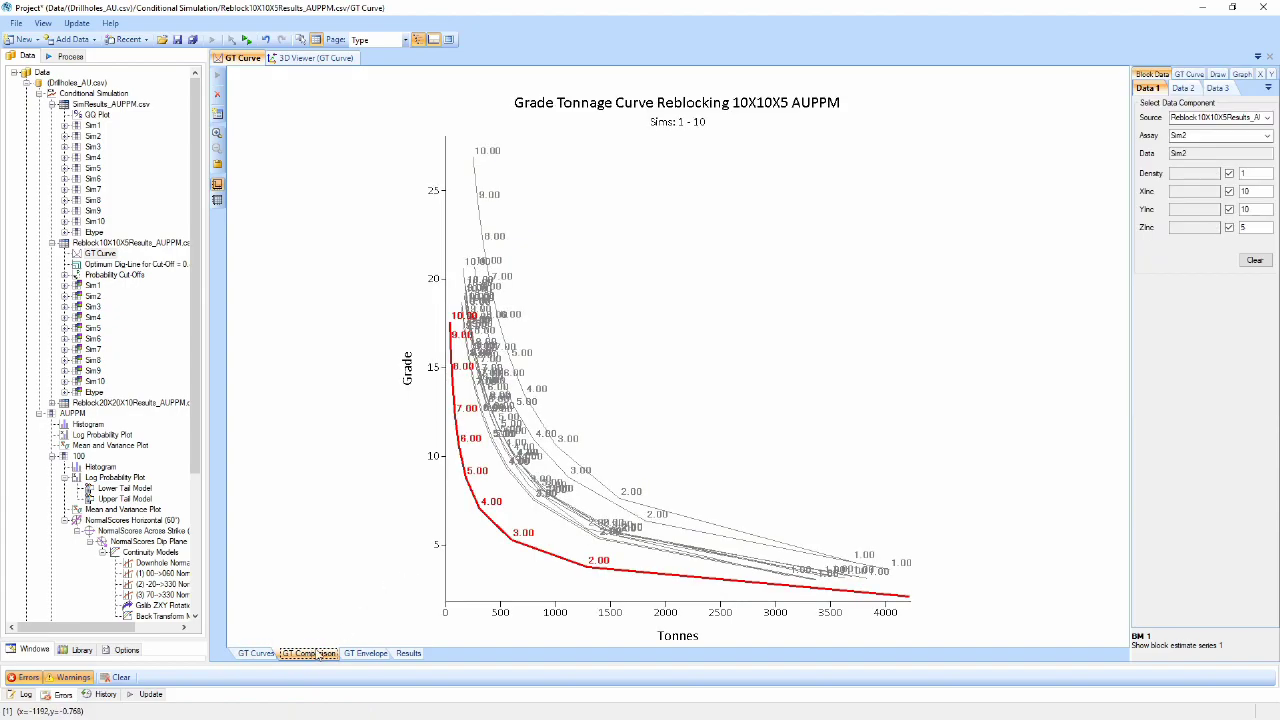
pyautogui.click(1214, 75)
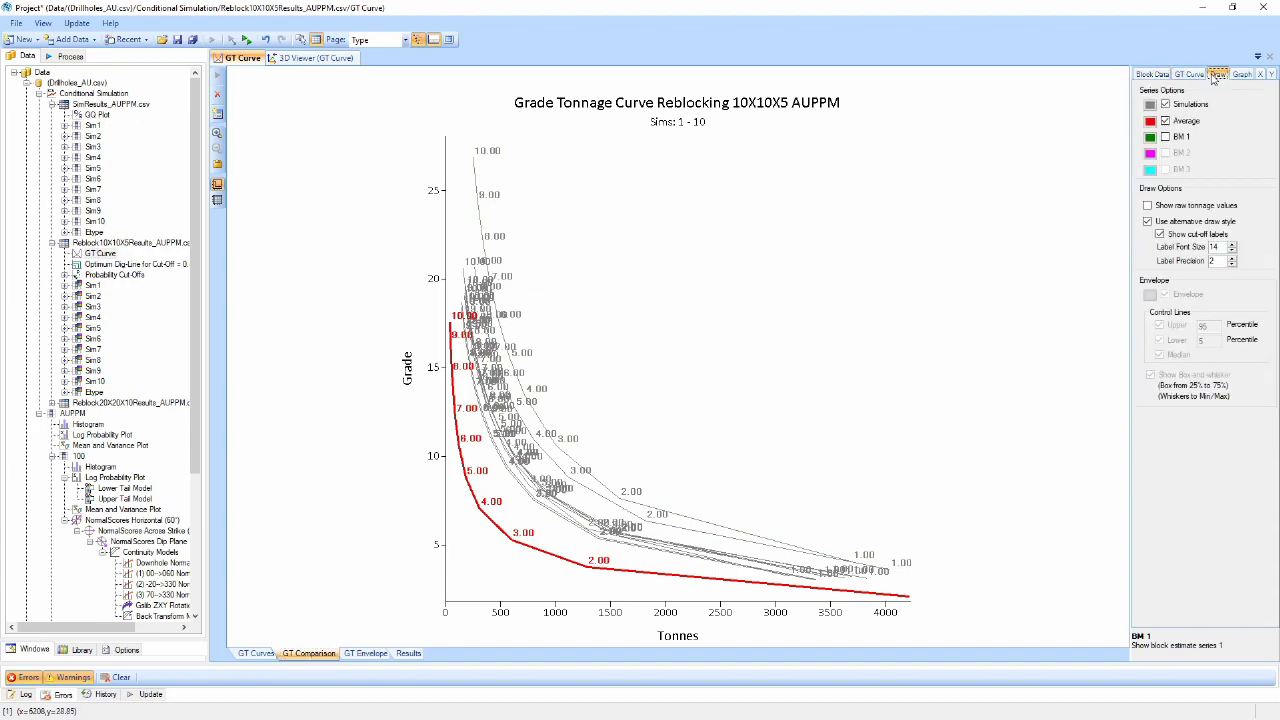
pyautogui.click(1160, 234)
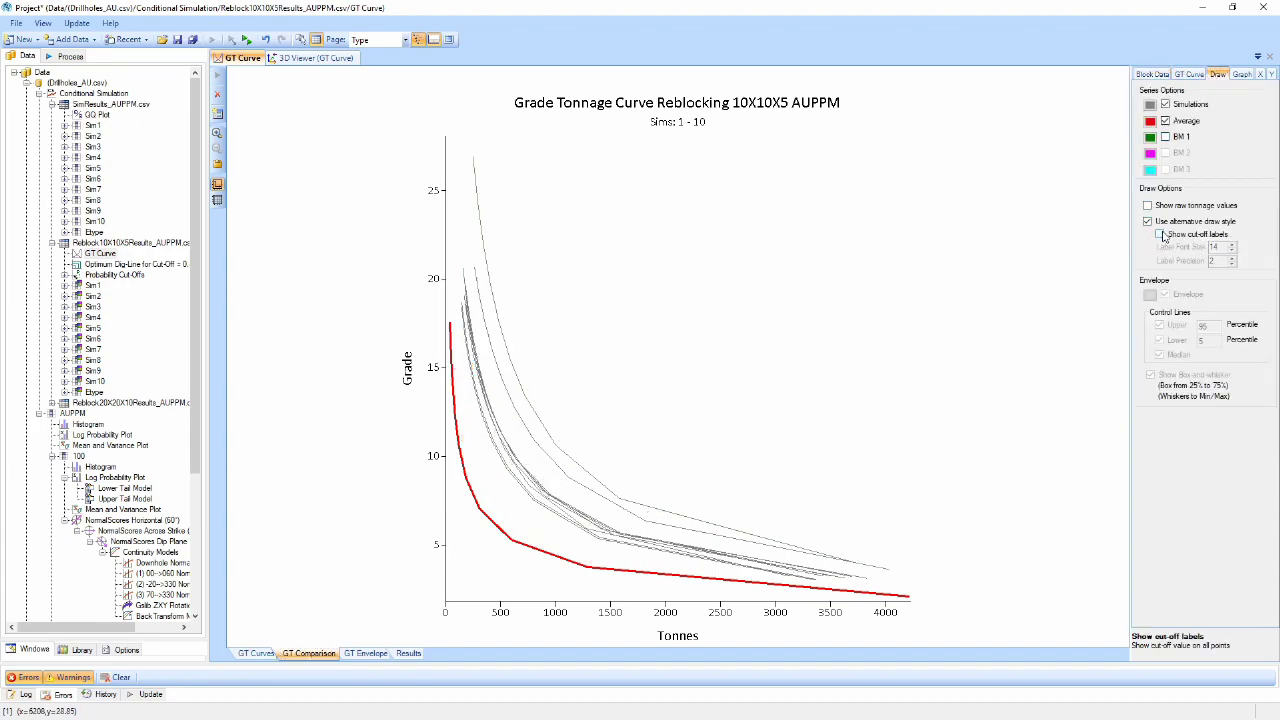
pyautogui.click(1165, 137)
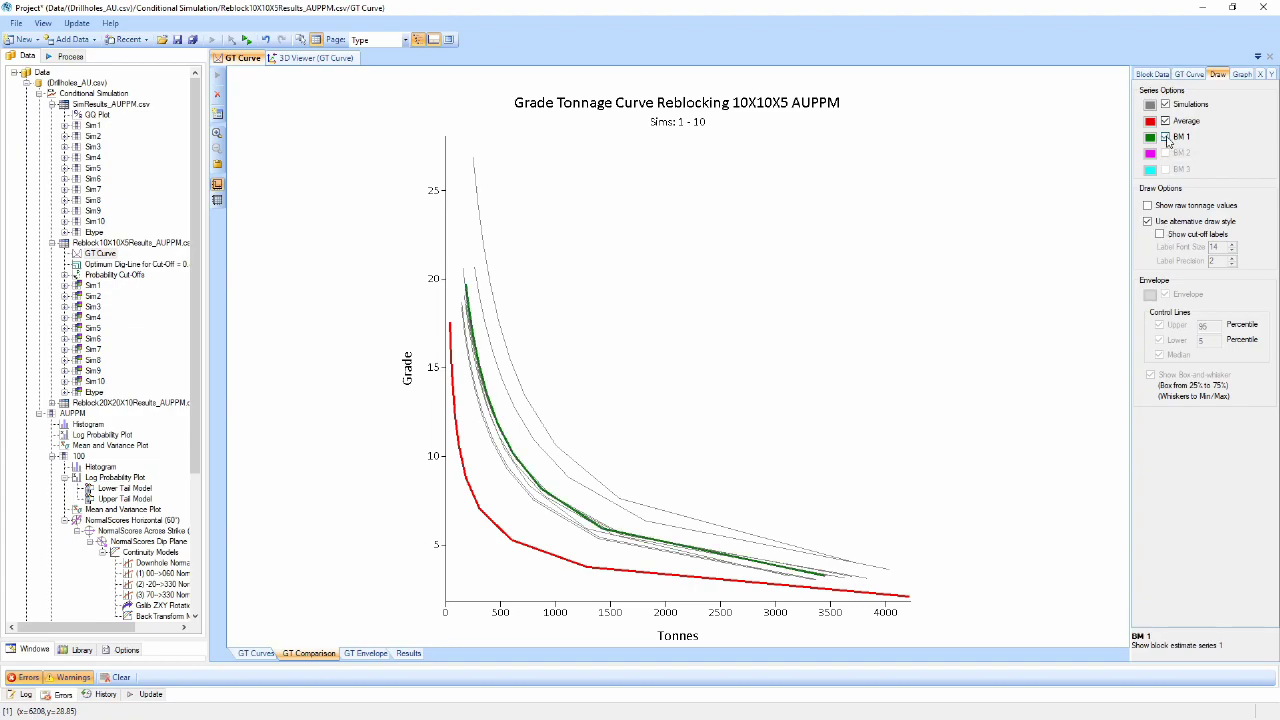
# - Check the comparison's block data source and turn off the alternative draw style for the GT Comparison graph
pyautogui.click(1163, 75)
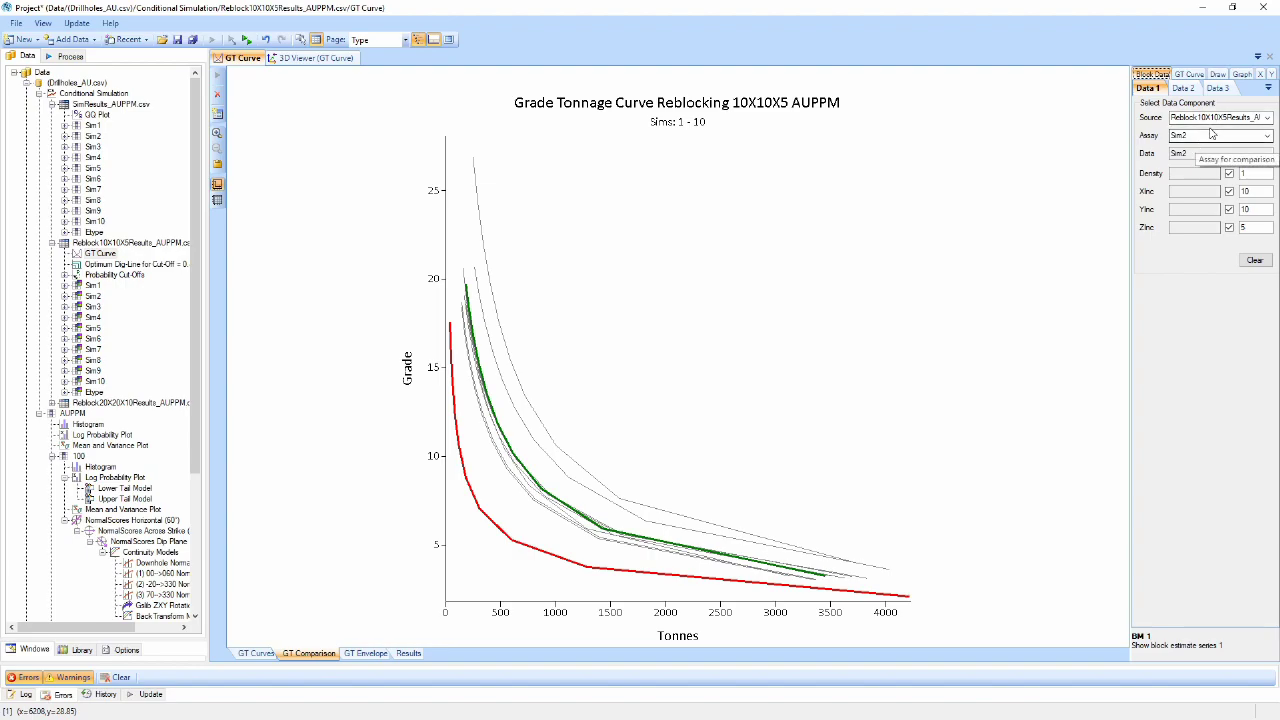
pyautogui.click(1217, 75)
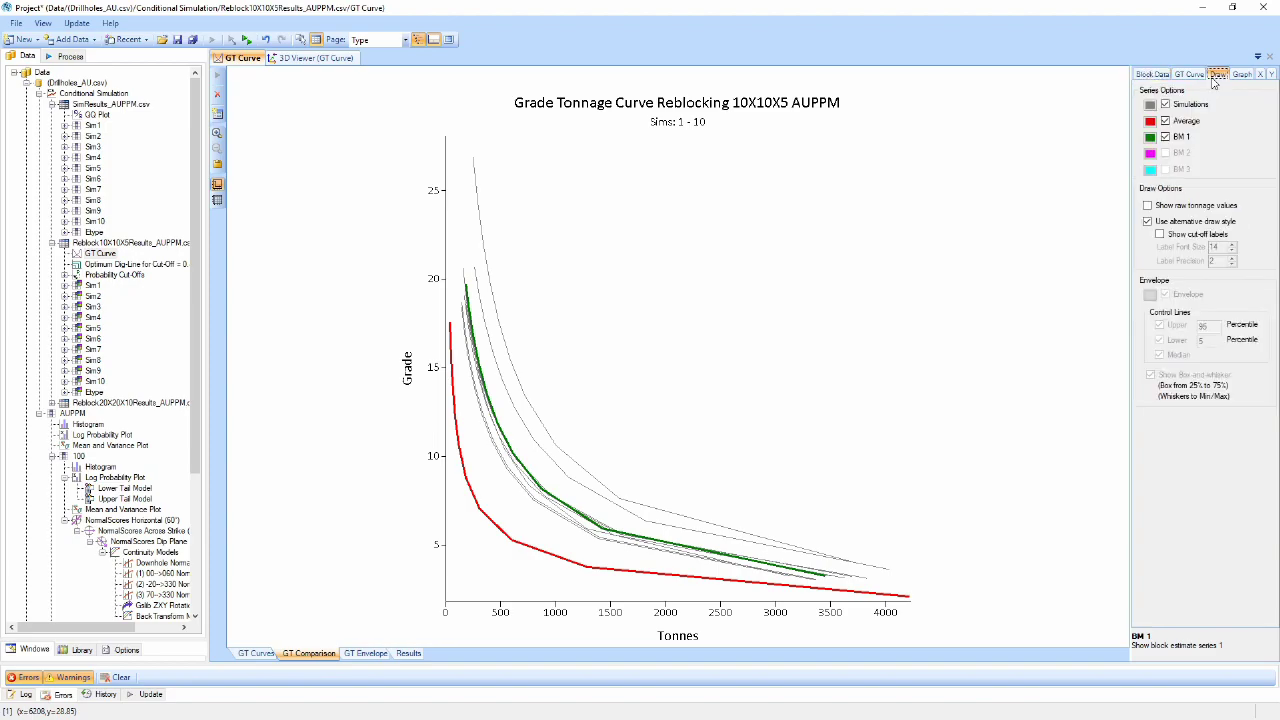
pyautogui.click(1147, 221)
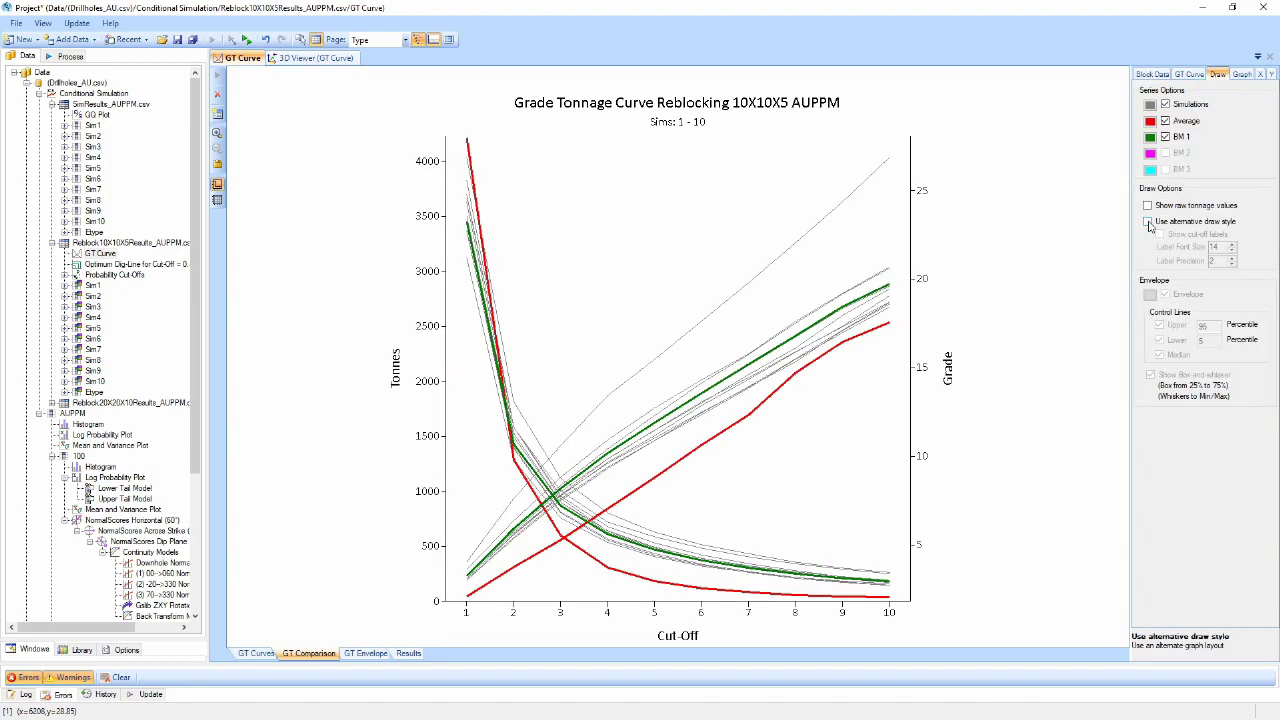
# - Set the upper control line of the GT Envelope graph to the 75th percentile
pyautogui.click(367, 654)
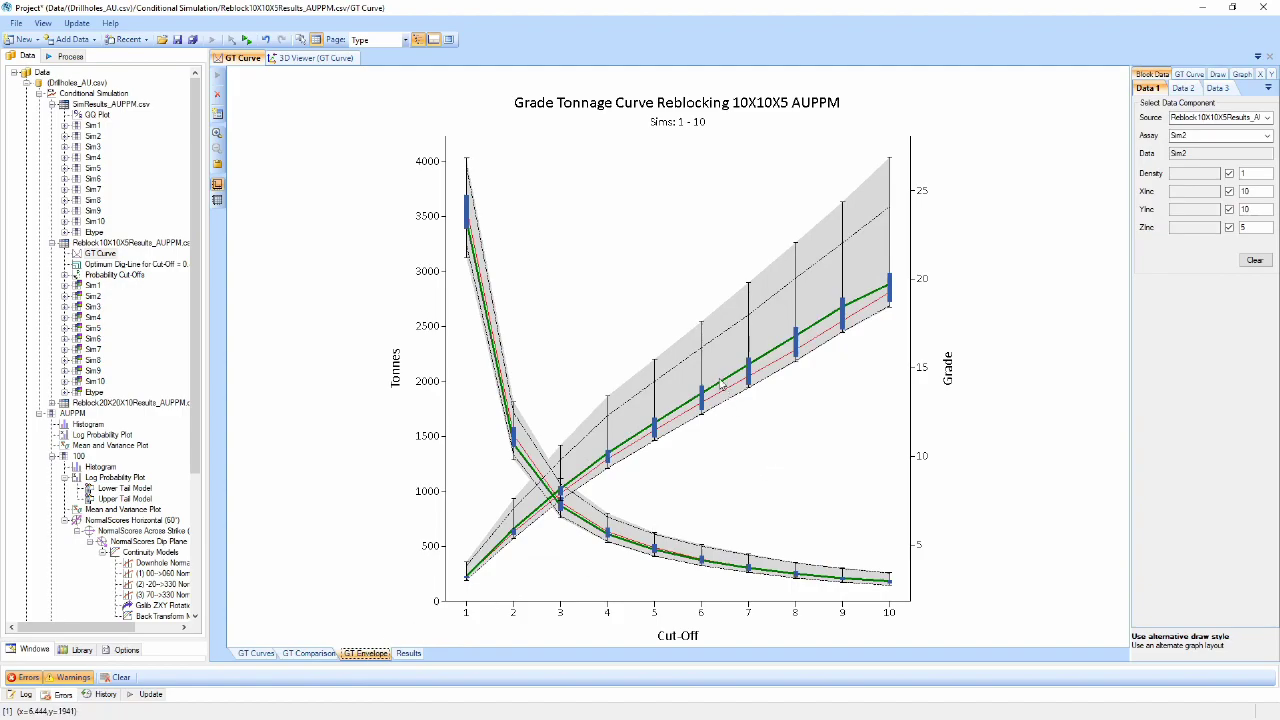
pyautogui.click(1213, 76)
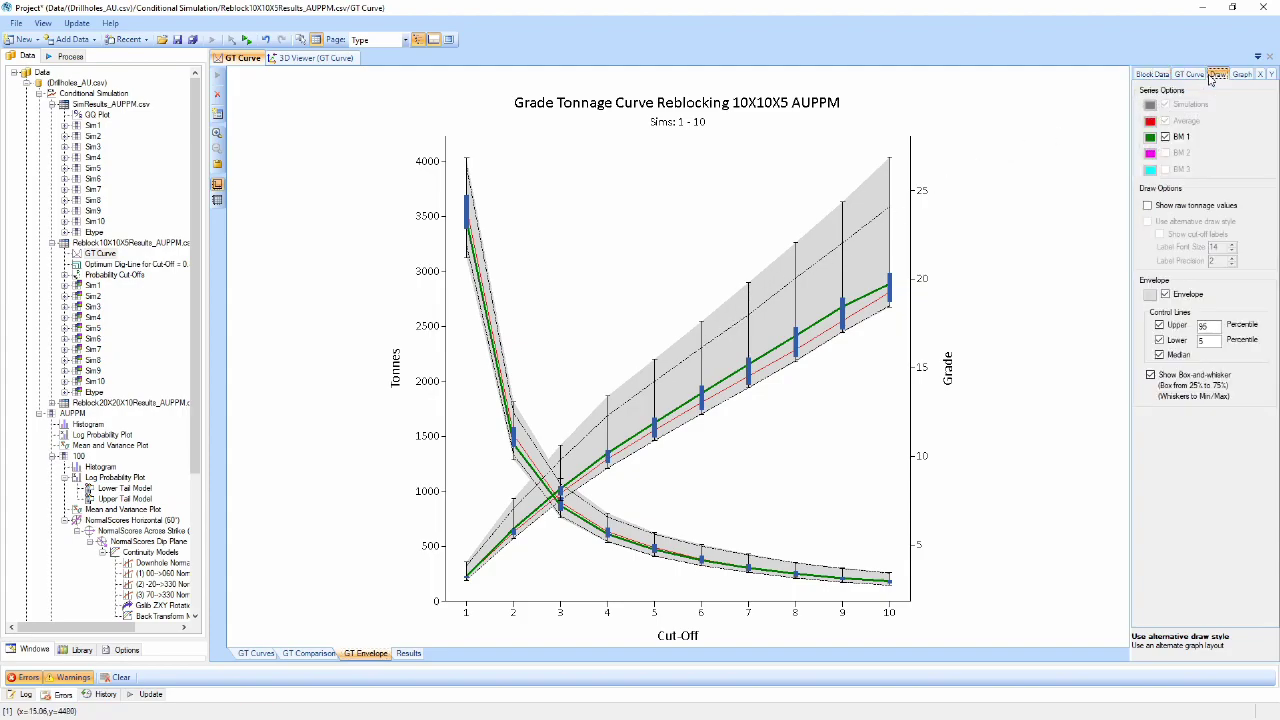
pyautogui.doubleClick(1207, 327)
pyautogui.write('75')
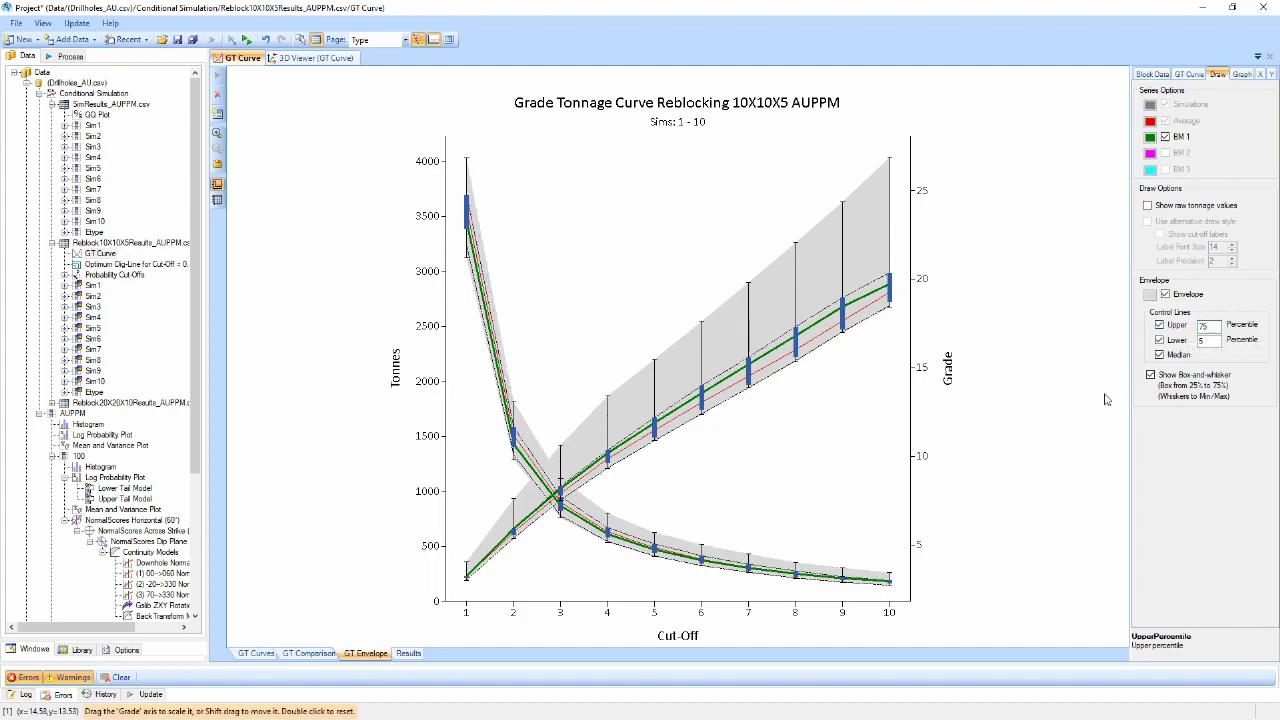
# - Toggle the median line and the box-and-whisker display off and back on in the GT Envelope graph
pyautogui.click(1161, 355)
pyautogui.click(1161, 355)
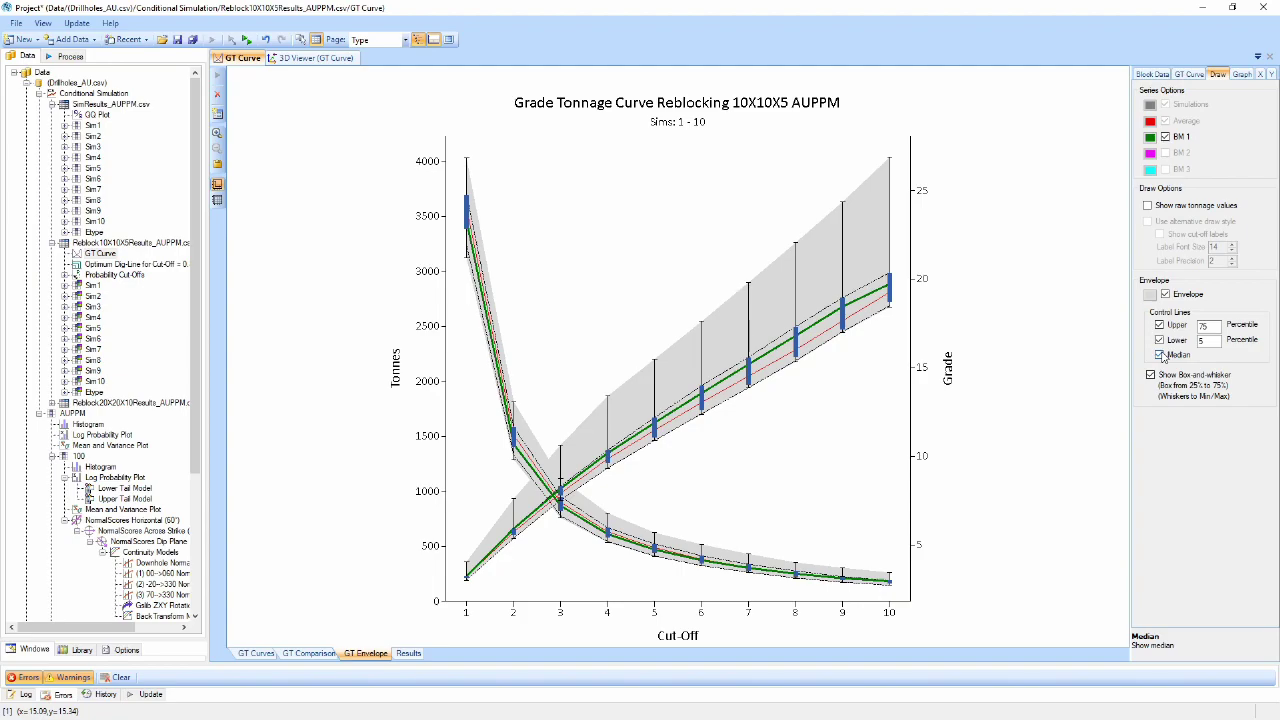
pyautogui.click(1150, 375)
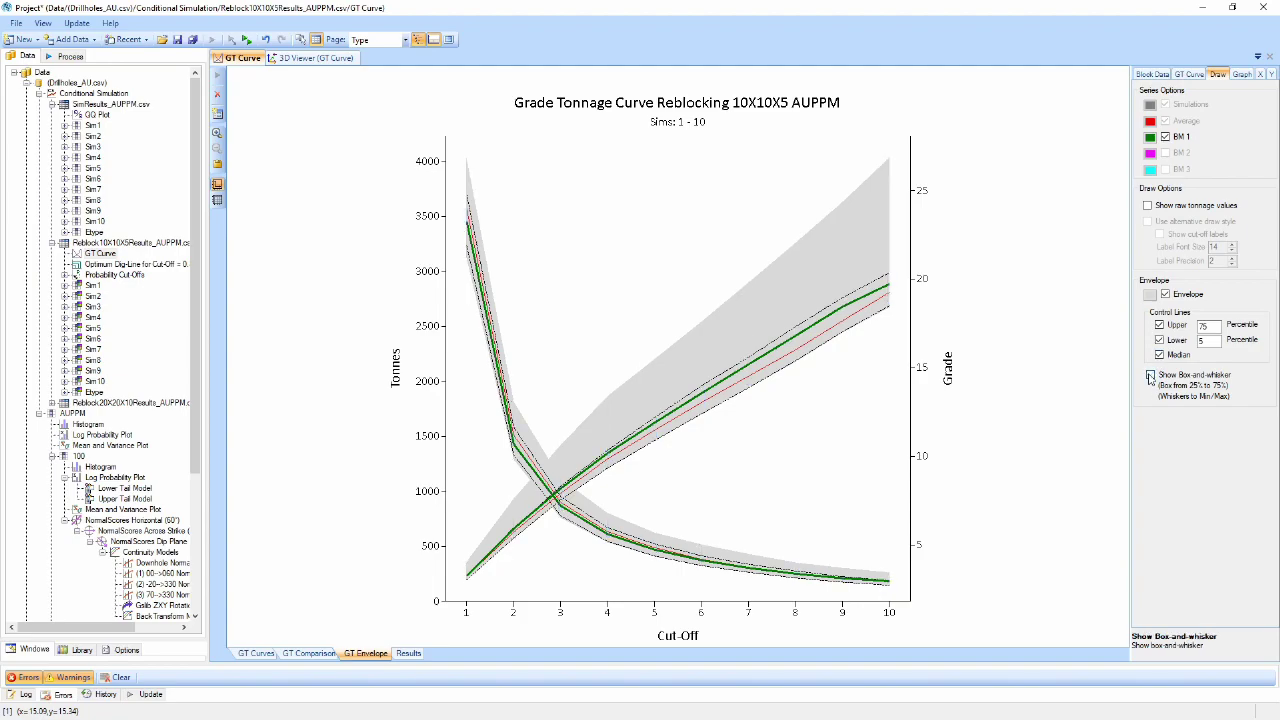
pyautogui.click(1150, 376)
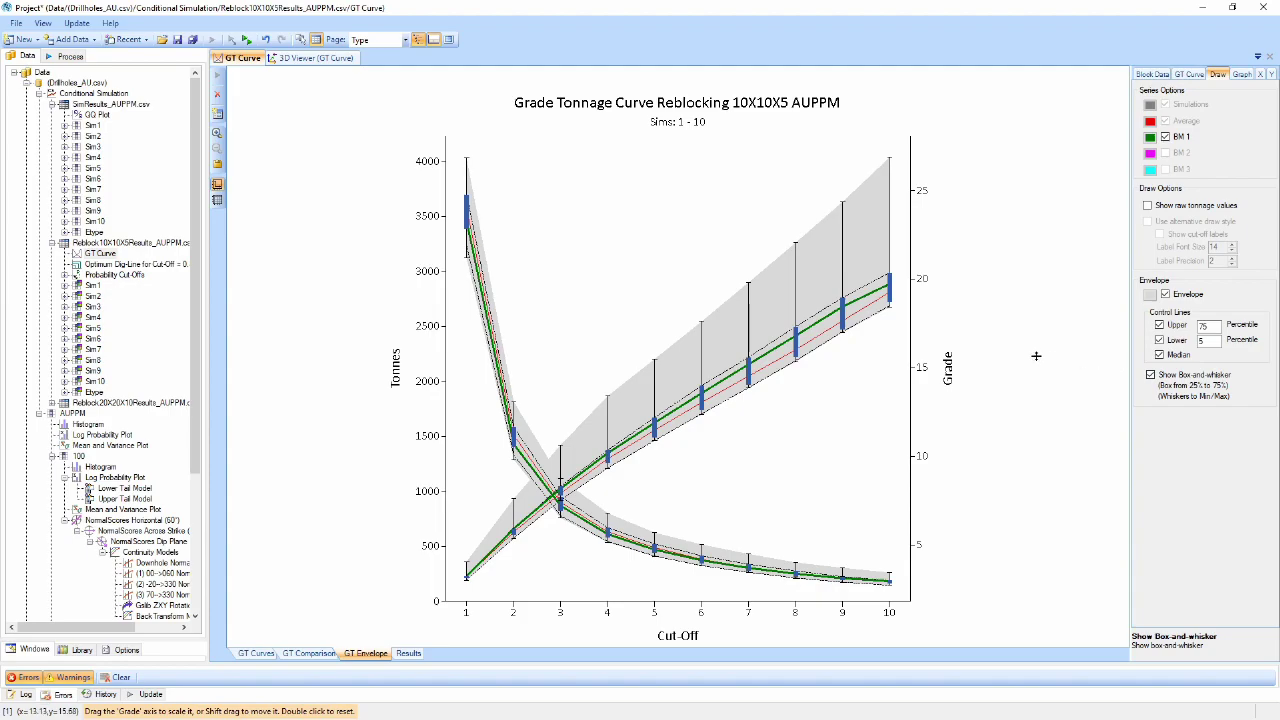
# - Open the optimum dig-line for the 10X10X5 reblocked results and set its plan view elevation to -7.5
pyautogui.click(167, 265)
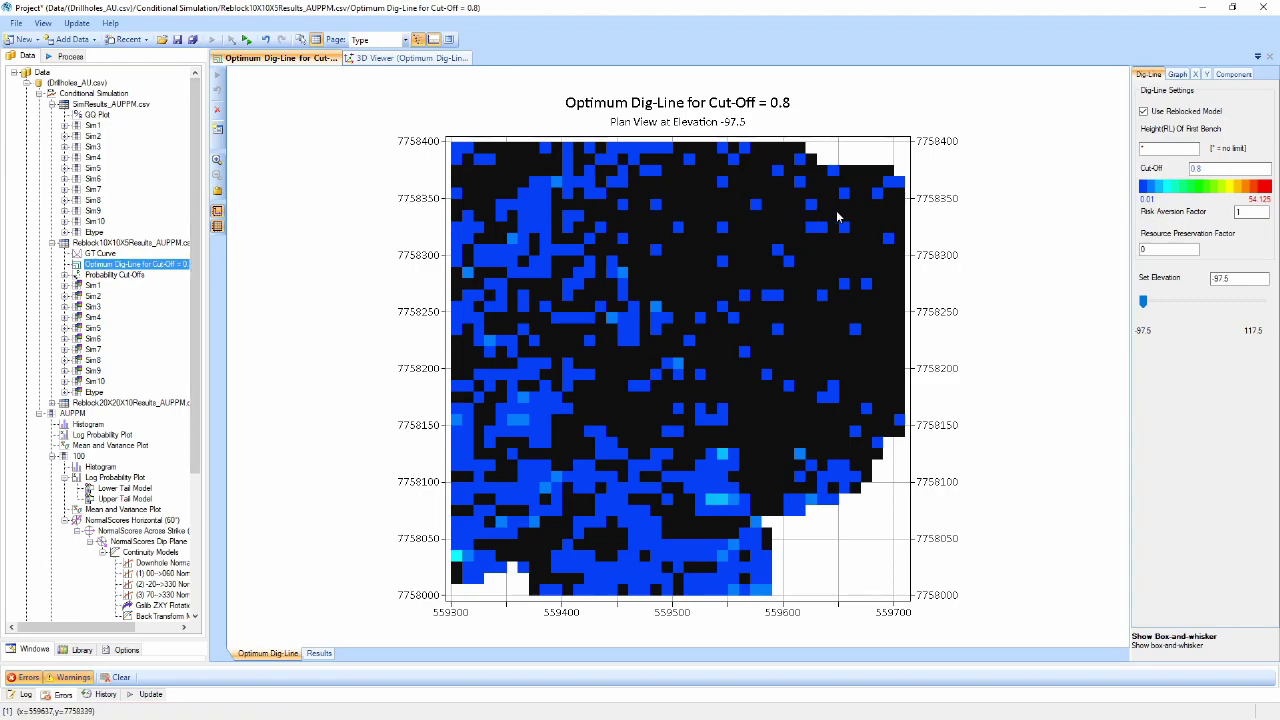
pyautogui.click(1210, 169)
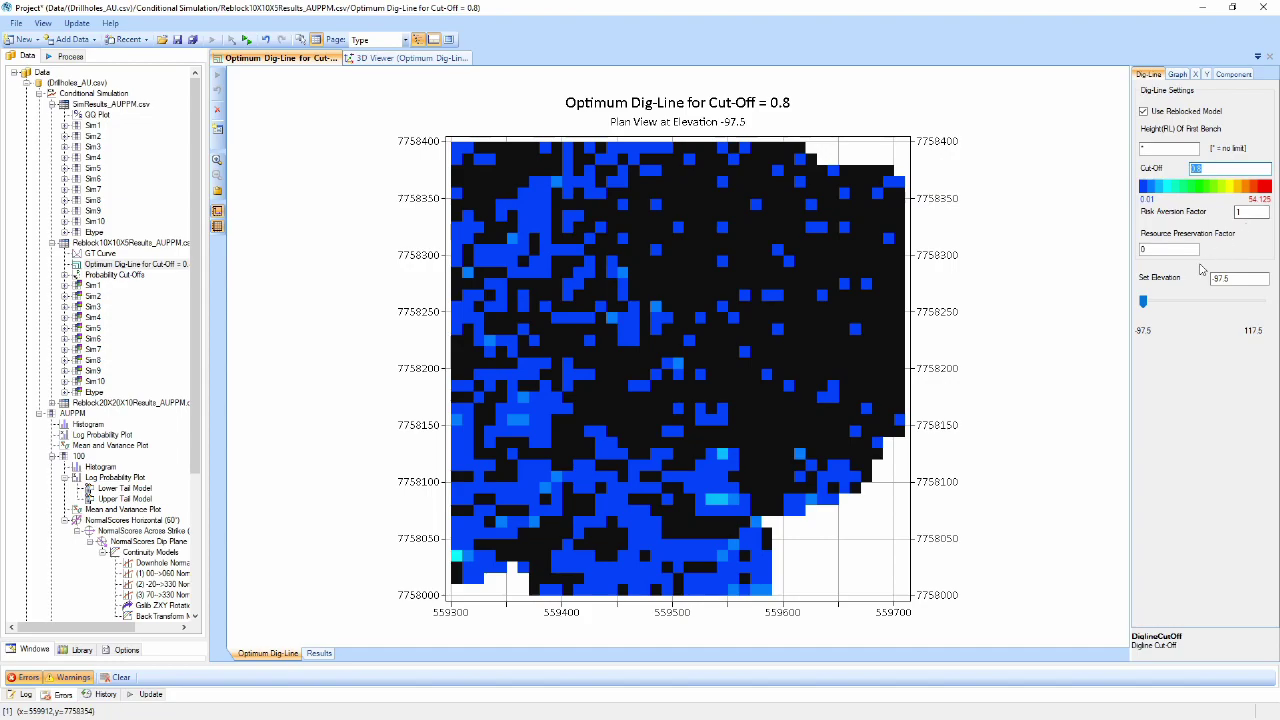
pyautogui.moveTo(1143, 303); pyautogui.dragTo(1197, 305)
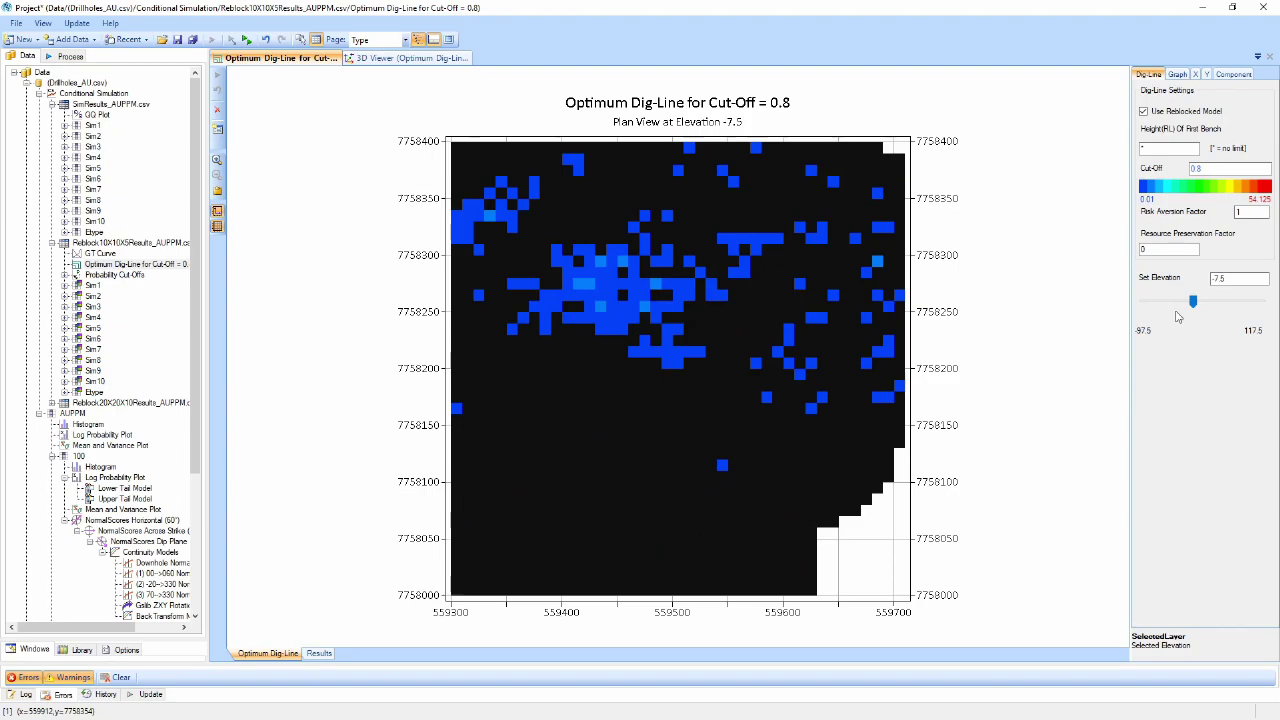
# - Open the Probability Cut-Offs of the 10X10X5 reblocked results and display the grade probability plot for cut-off 1
pyautogui.click(110, 279)
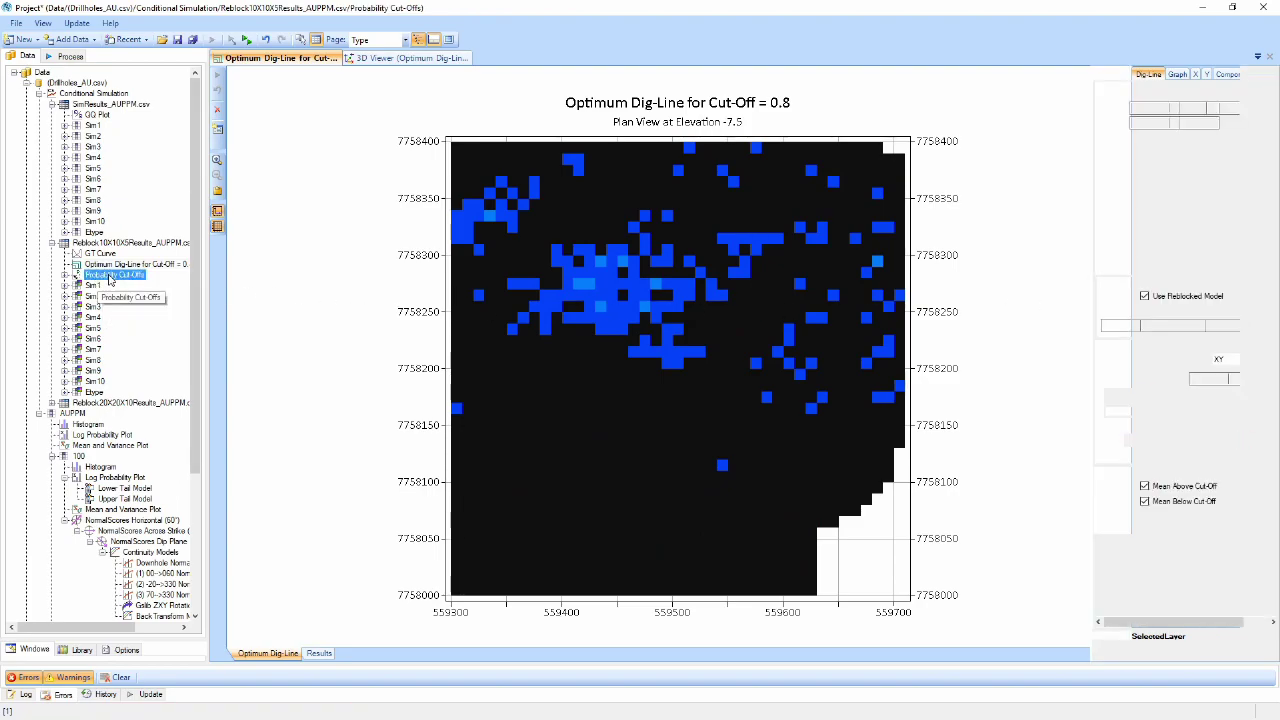
pyautogui.click(66, 275)
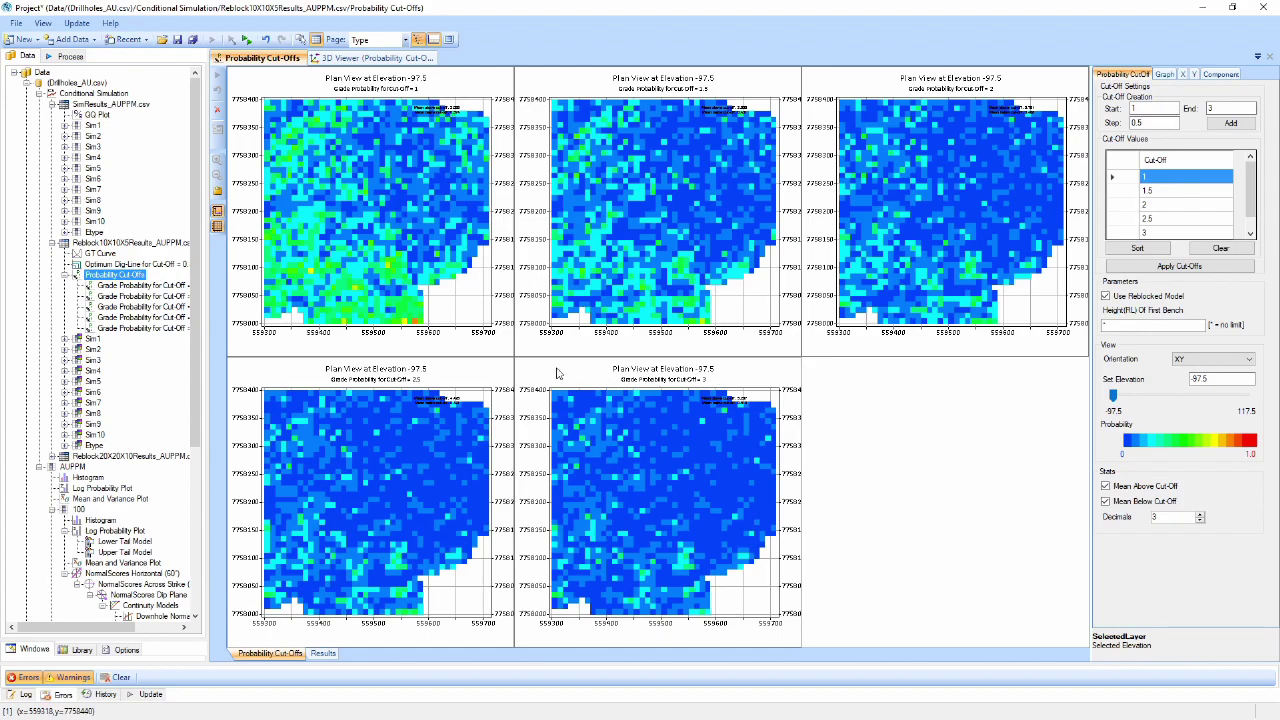
pyautogui.click(135, 287)
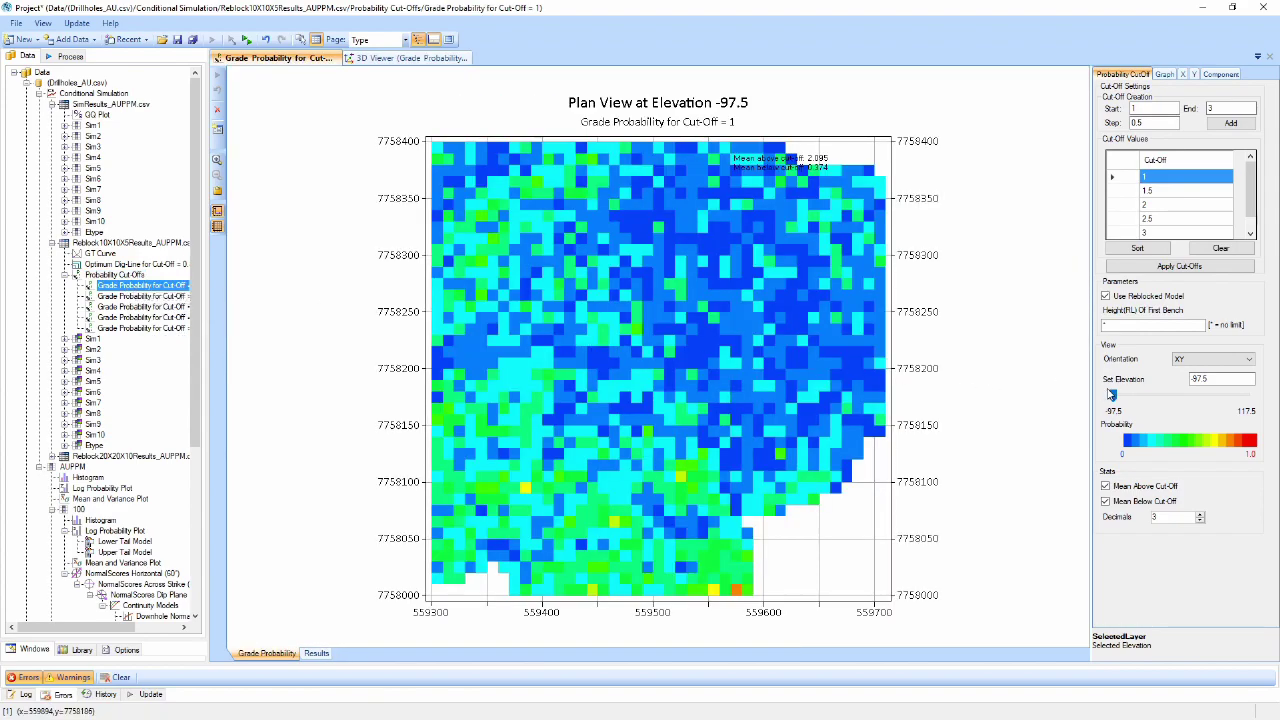
# - View the cut-off 1 grade probability plot at elevation -37.5, and switch its orientation to XZ
pyautogui.moveTo(1112, 395); pyautogui.dragTo(1150, 396)
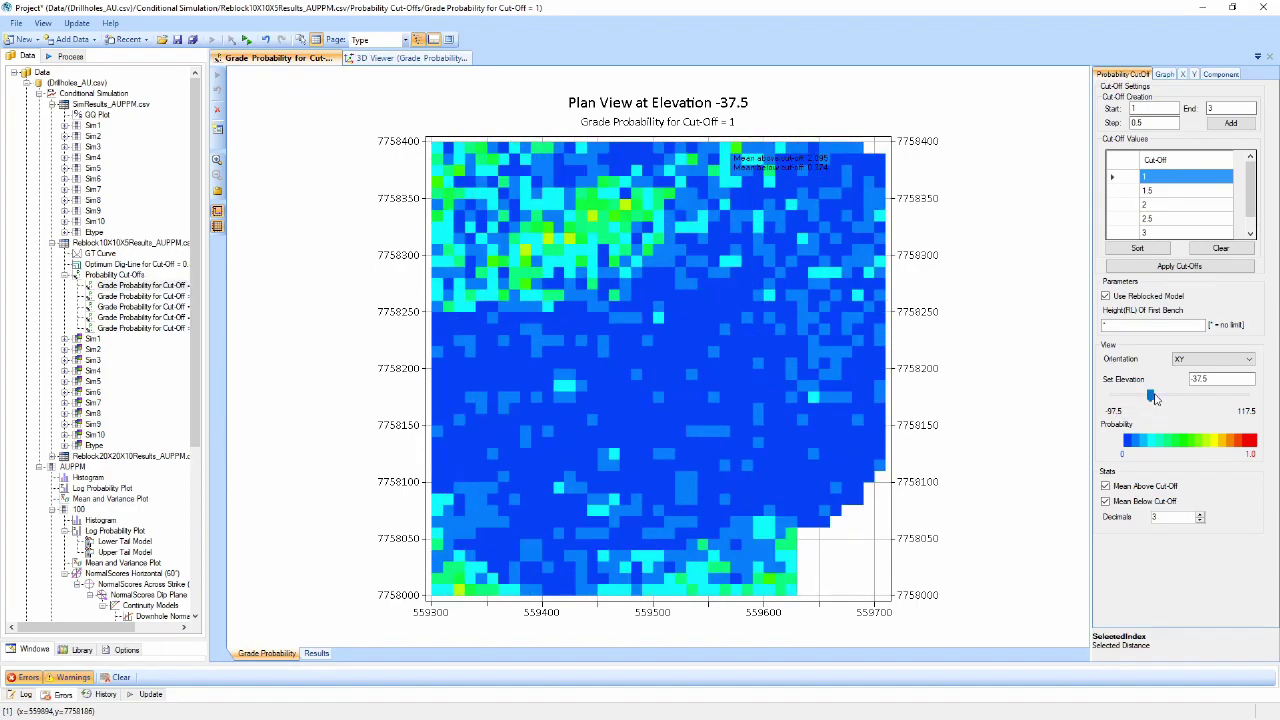
pyautogui.click(1210, 359)
pyautogui.click(1204, 381)
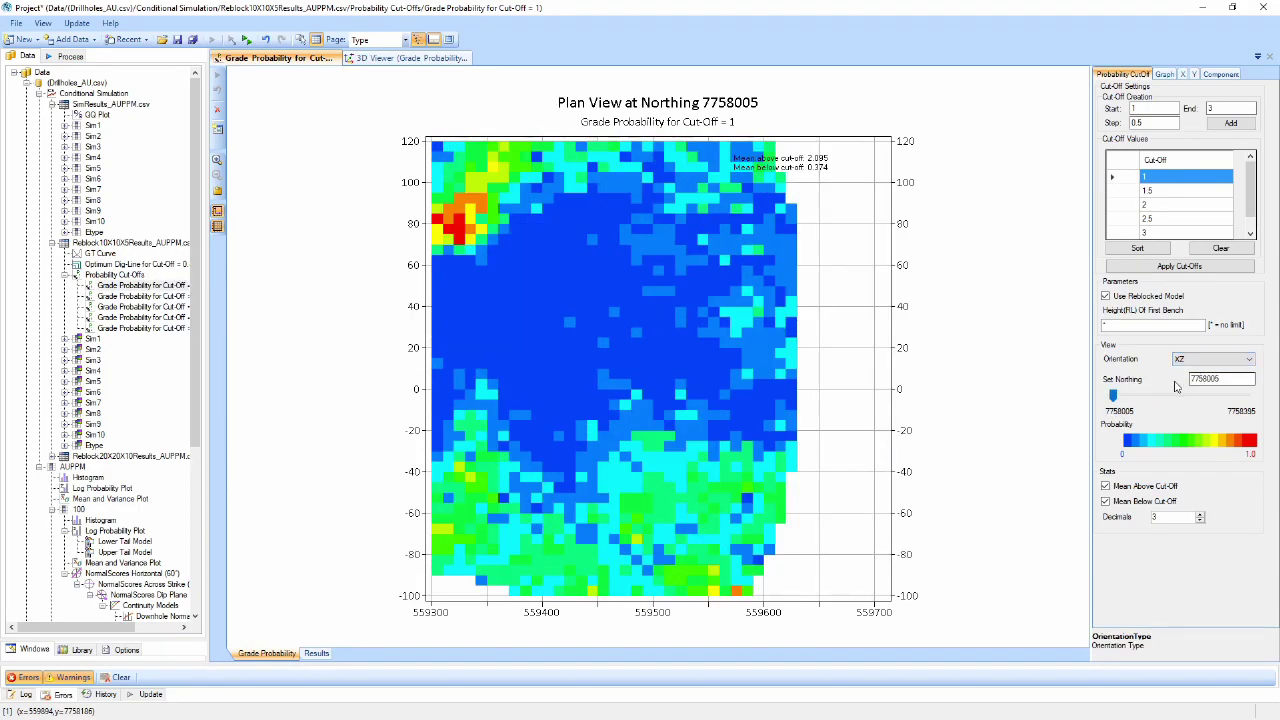